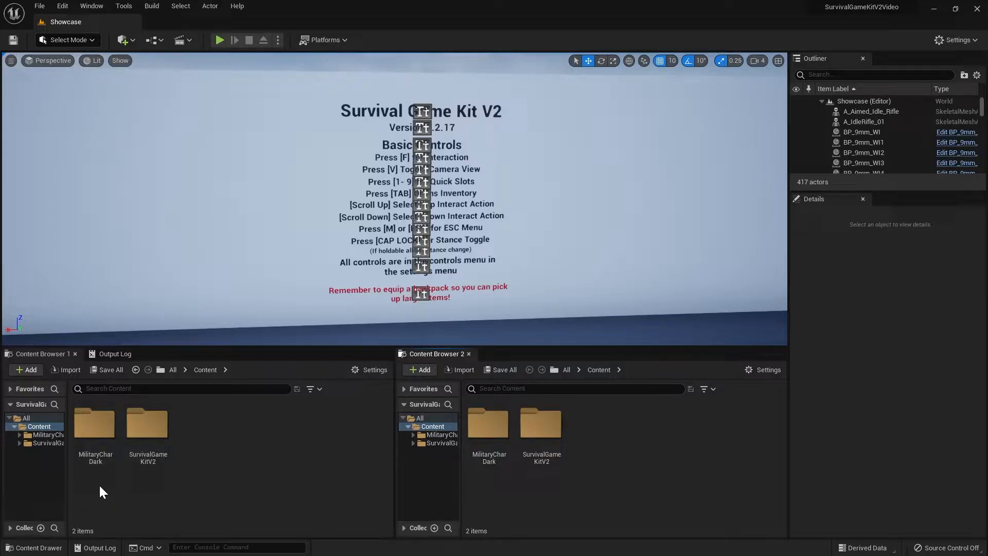
Open the MilitaryCharDark folder and examine the bone hierarchy of MW_Style2_Male_Skeleton
double_click(101, 425)
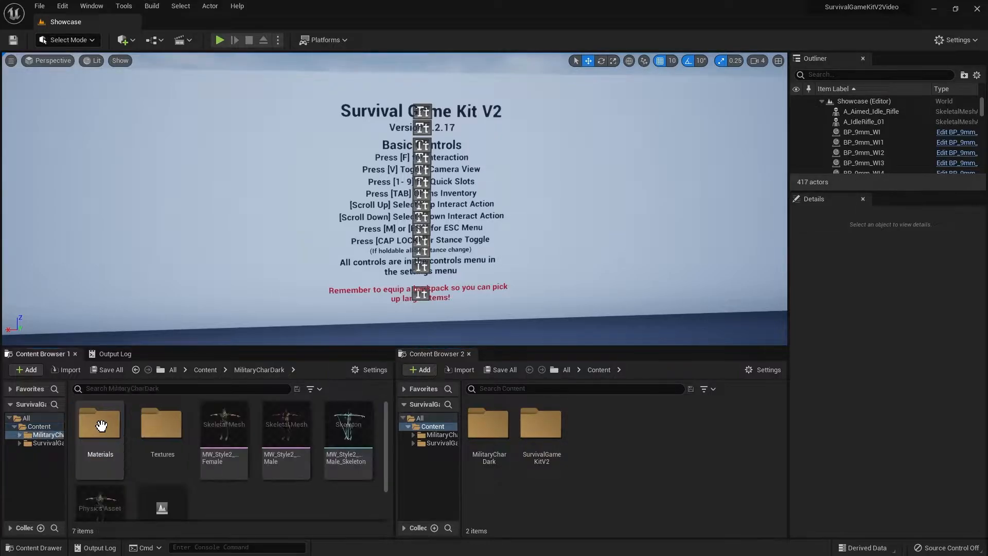
double_click(352, 436)
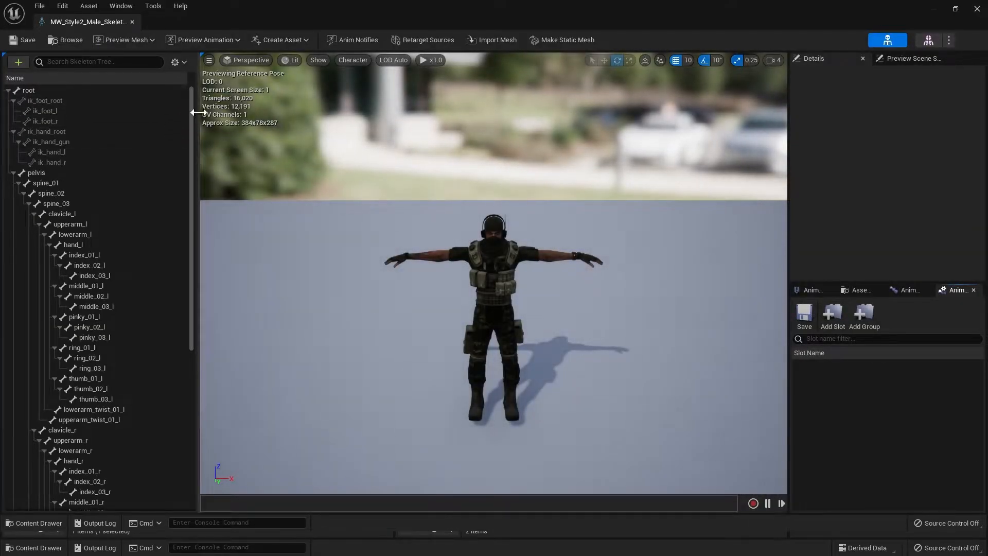
drag(192, 120, 226, 115)
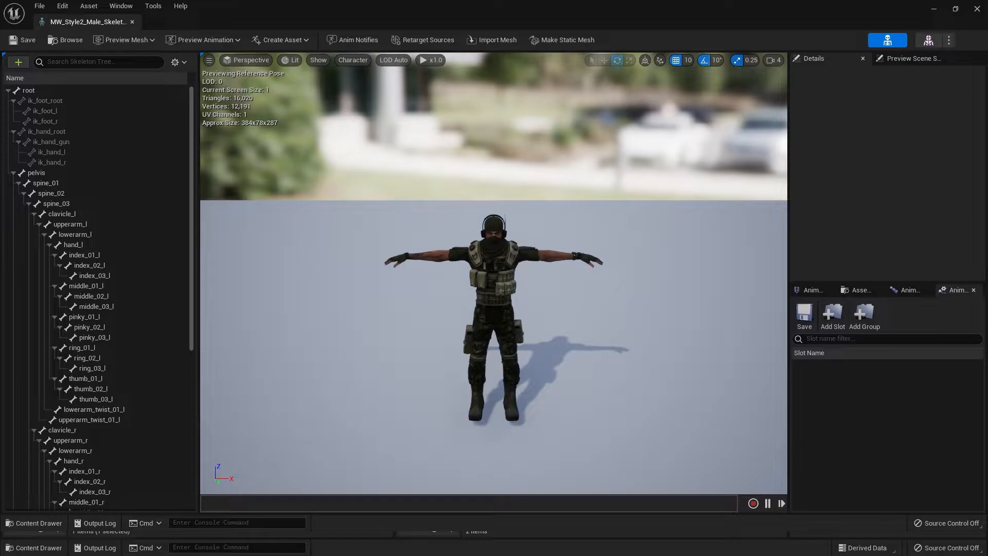
click(132, 22)
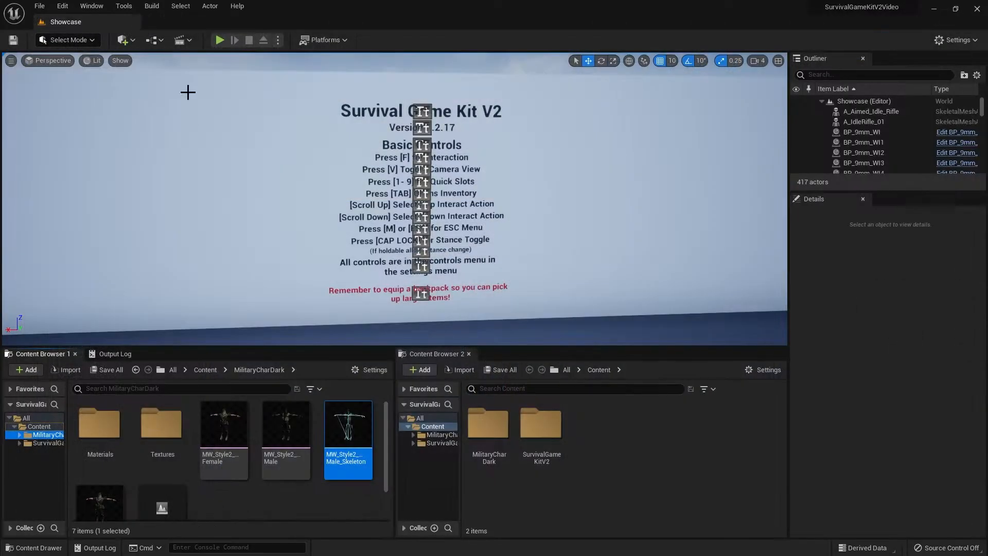
Delete MW_Style2_Male_Skeleton, replacing its references with UE4_Mannequin_Skeleton, and save the affected assets
click(258, 494)
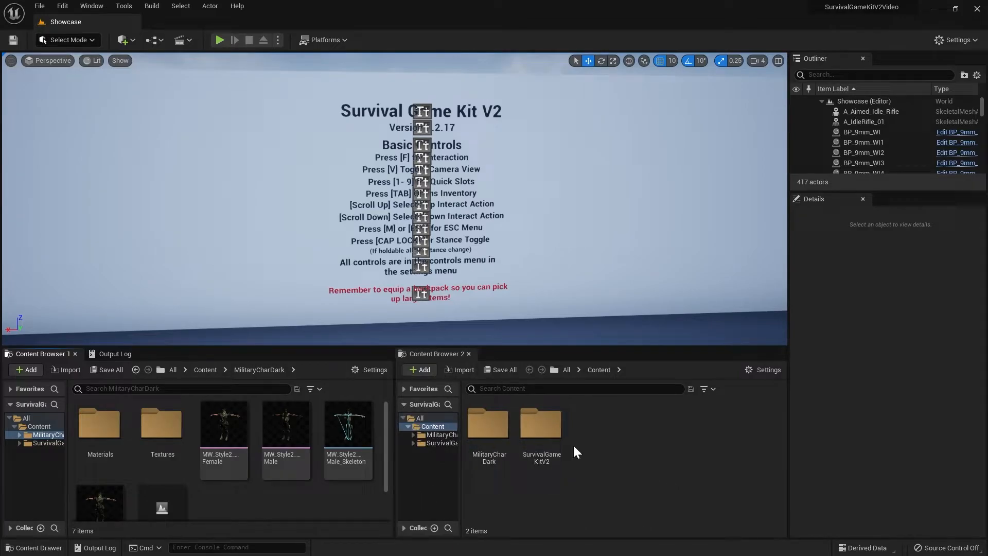
click(353, 468)
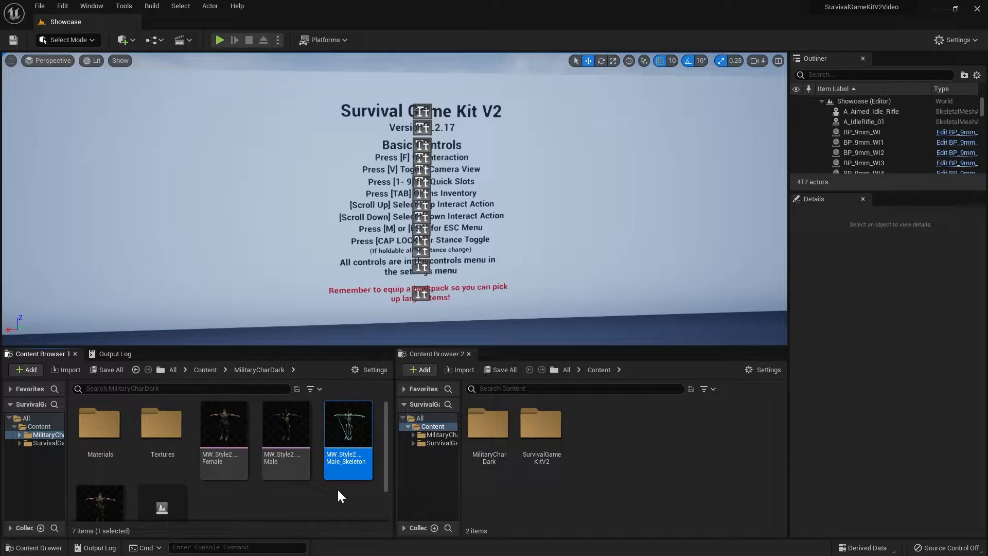
key(Delete)
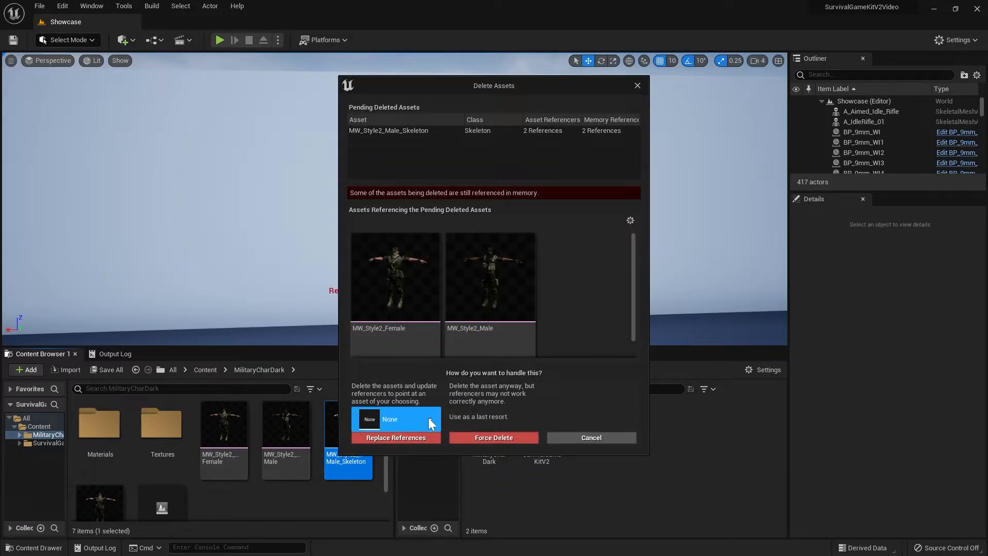
click(412, 416)
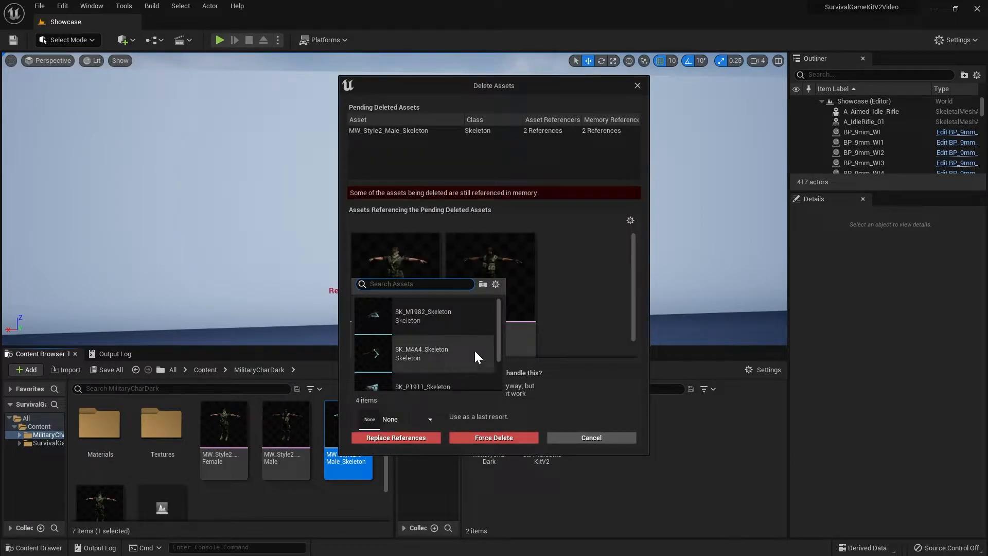
scroll(474, 349, down, 2)
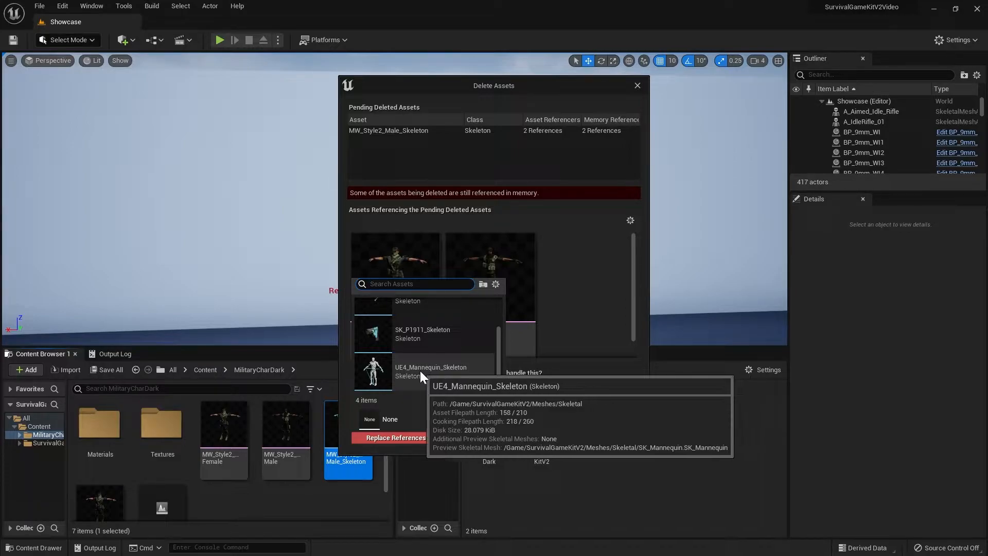
click(424, 371)
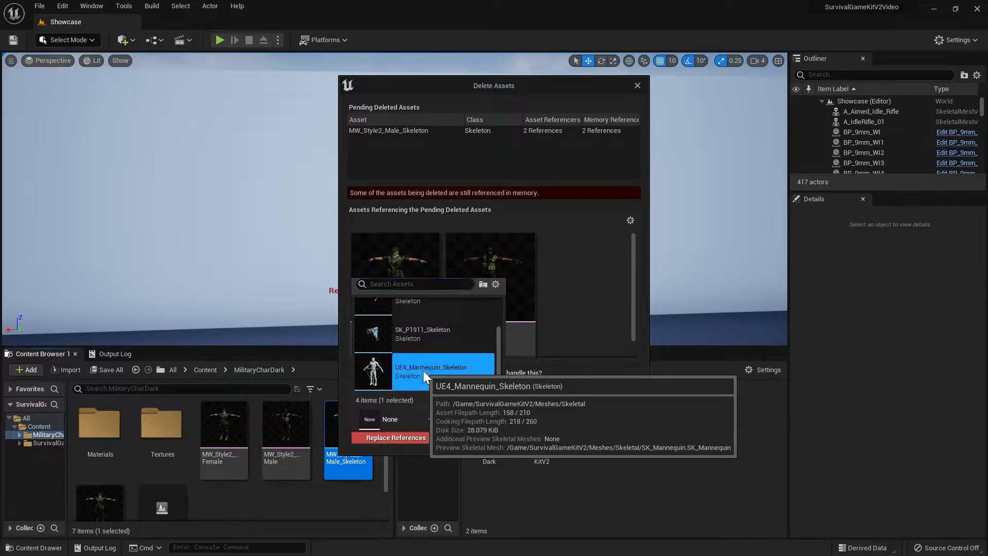
click(386, 439)
click(531, 300)
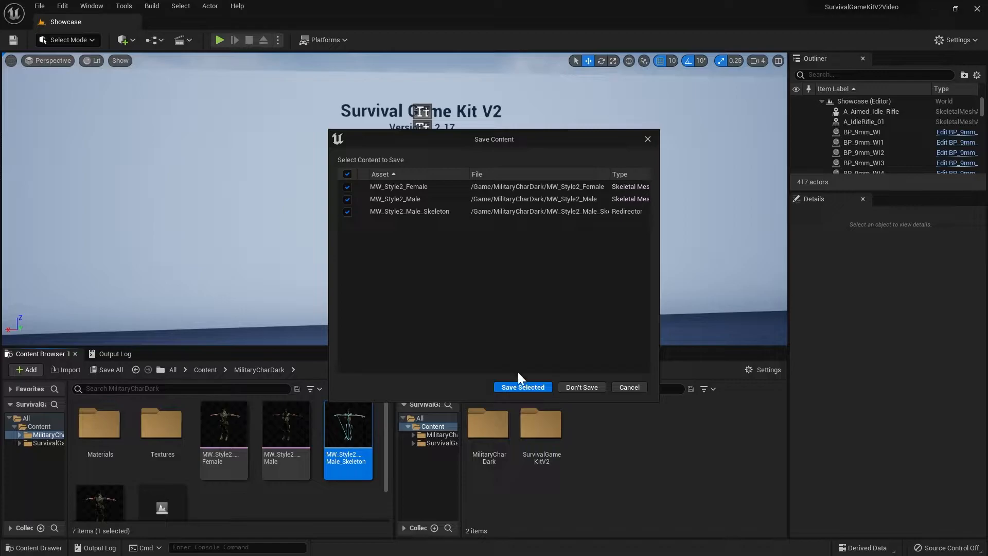
click(521, 386)
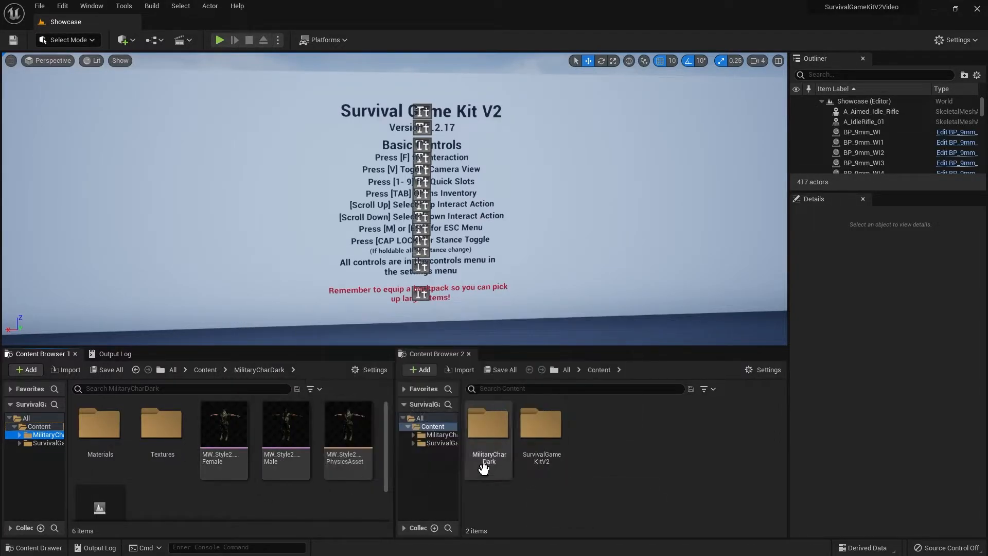
Search the SurvivalGameKitV2 folder for "master character" and open BP_SGKMasterCharacter in its 3D preview
double_click(546, 432)
text(character)
key(ctrl+a)
text(master character)
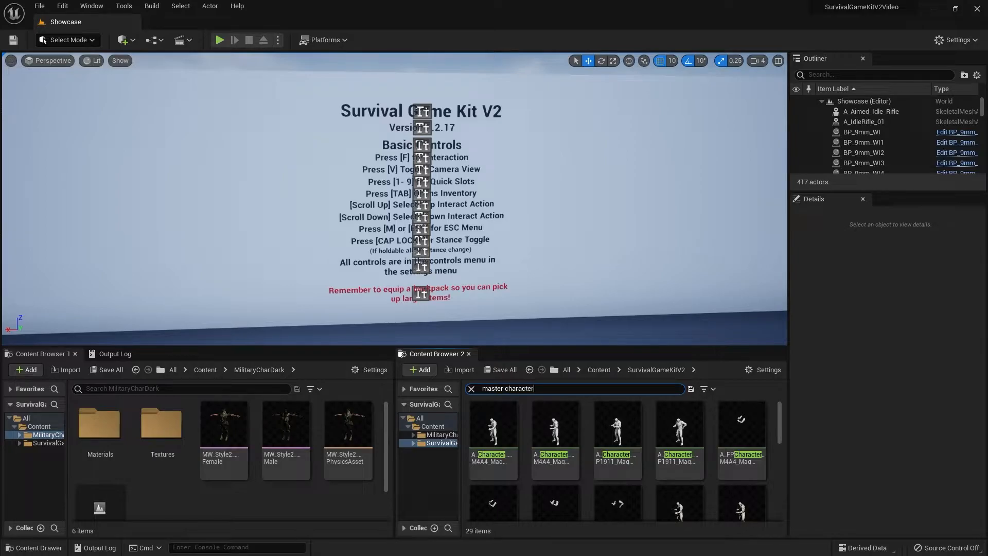
double_click(493, 434)
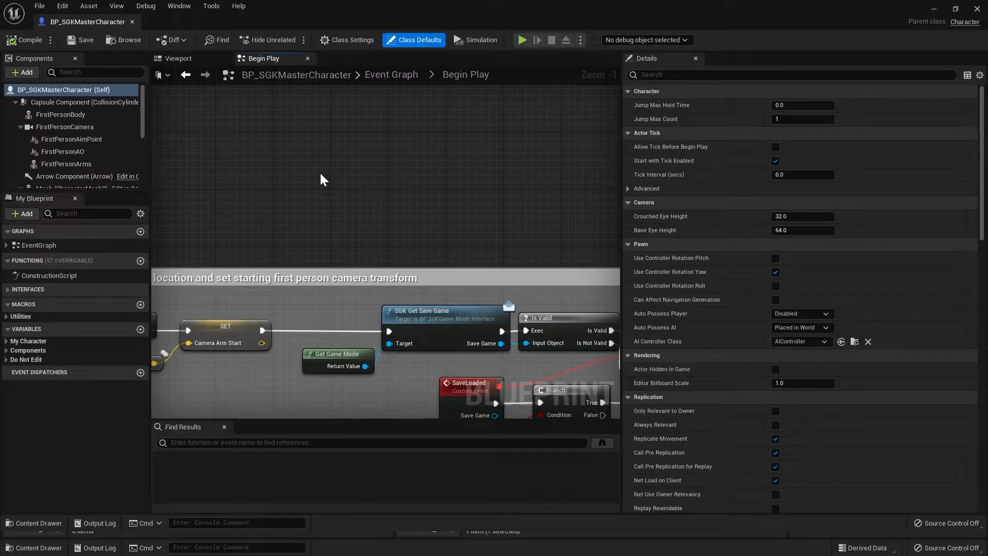
click(178, 59)
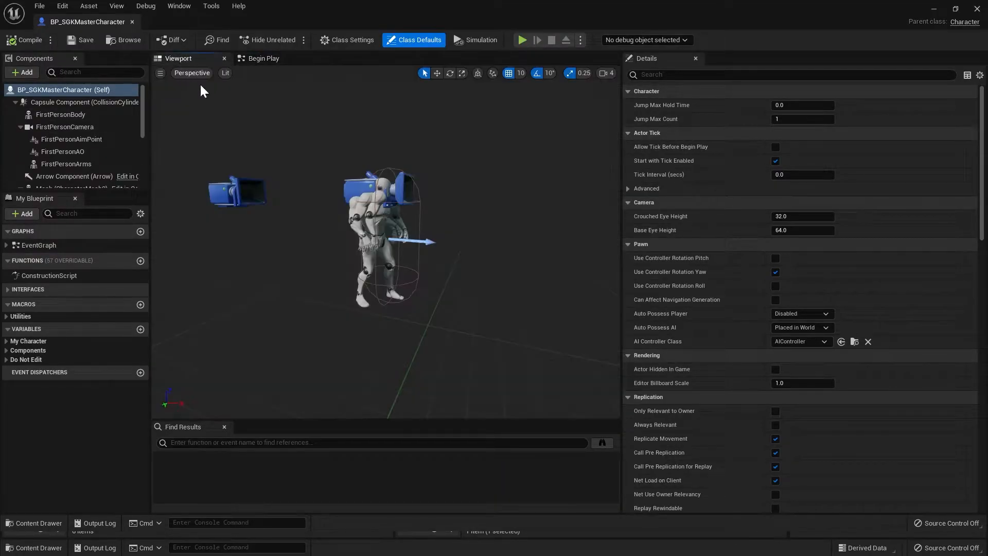
Set the skeletal mesh of the character's Mesh (CharacterMesh0) component to MW_Style2_Male
scroll(55, 175, down, 2)
click(45, 159)
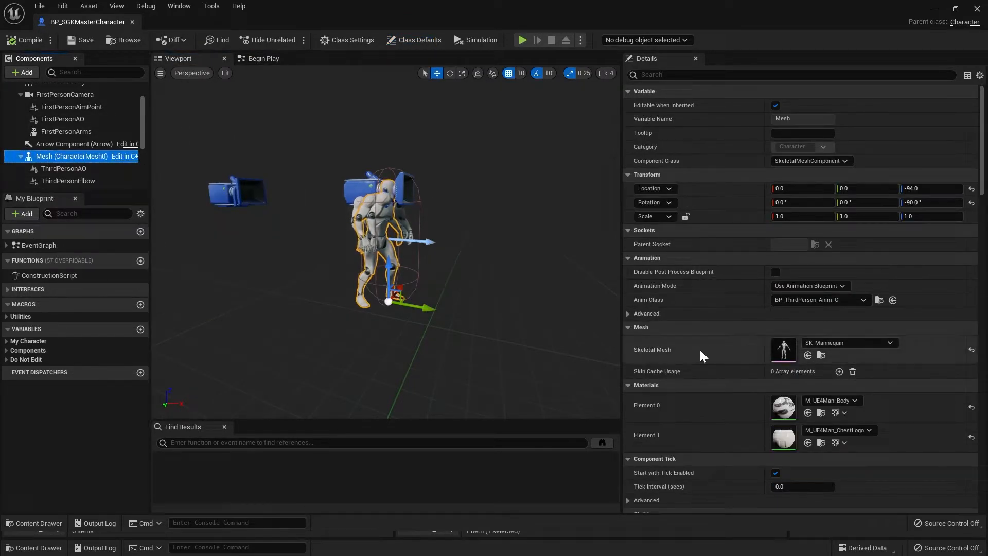
click(856, 342)
scroll(893, 279, down, 5)
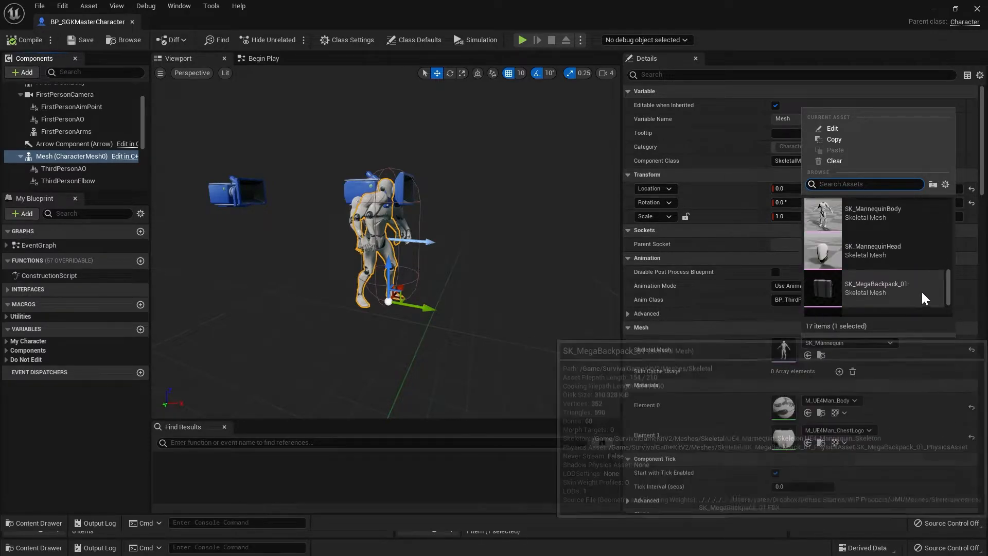
scroll(921, 290, up, 5)
scroll(901, 242, up, 2)
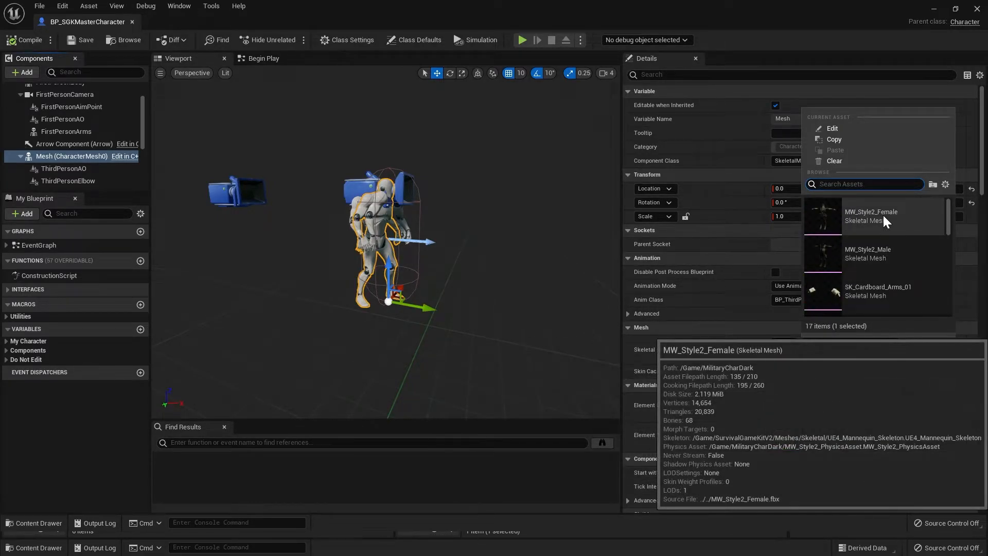
click(888, 251)
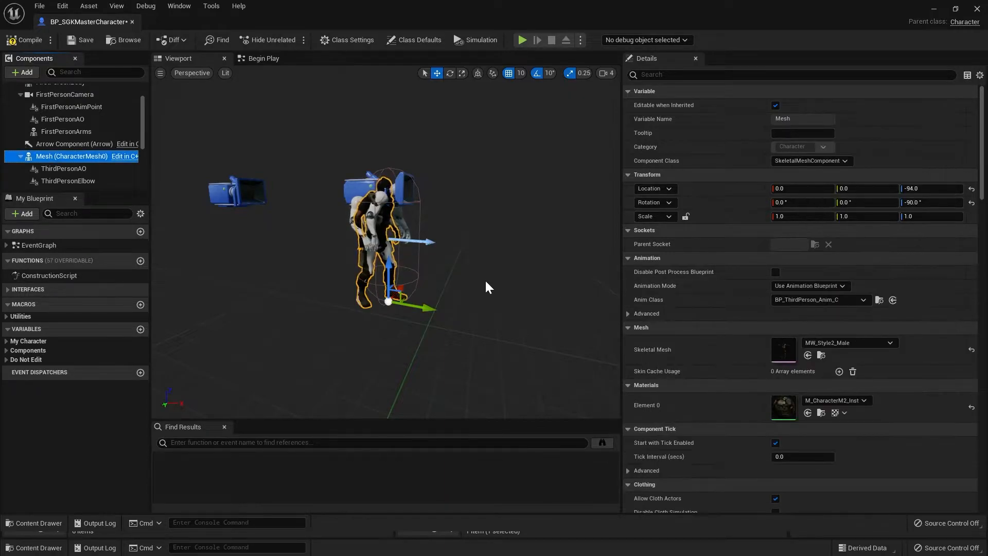
Set the FirstPersonBody component's skeletal mesh to MW_Style2_Male and close the character blueprint
scroll(486, 278, up, 3)
scroll(356, 238, up, 3)
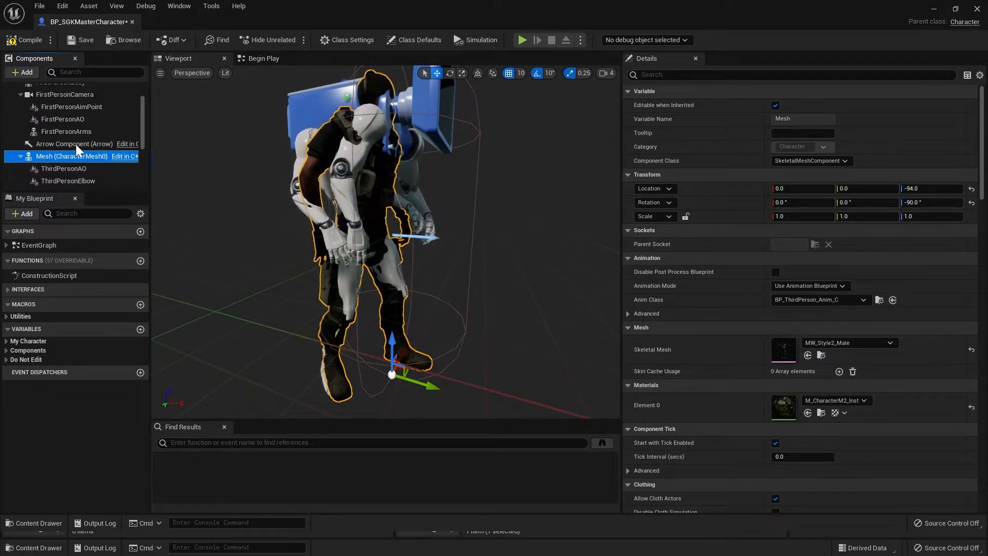
scroll(66, 139, up, 1)
click(48, 99)
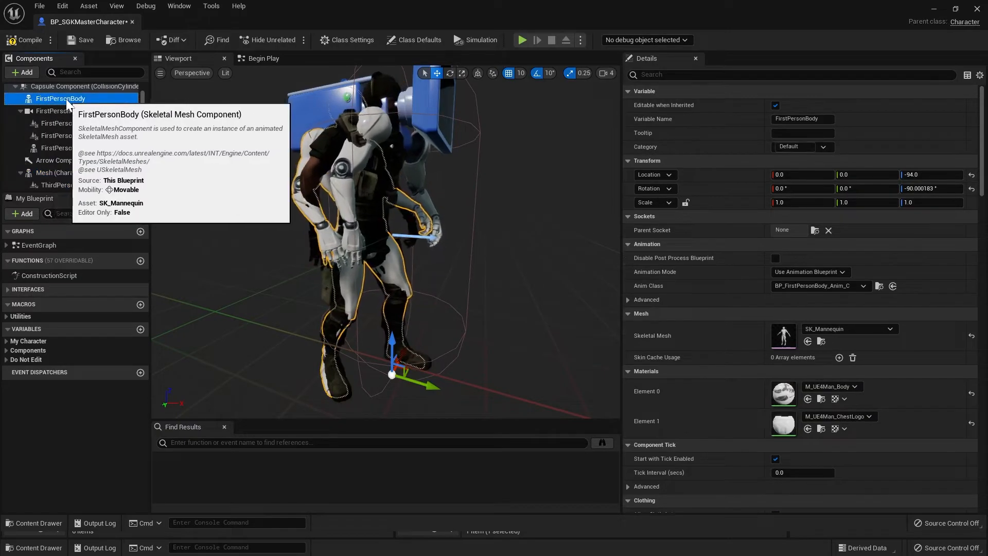
click(851, 328)
scroll(888, 269, up, 5)
scroll(896, 239, up, 1)
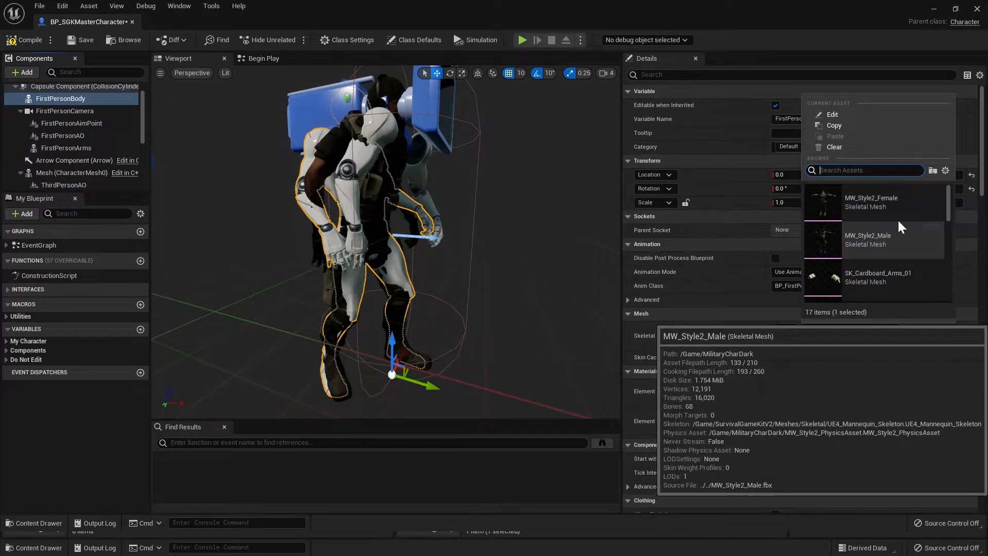
click(863, 240)
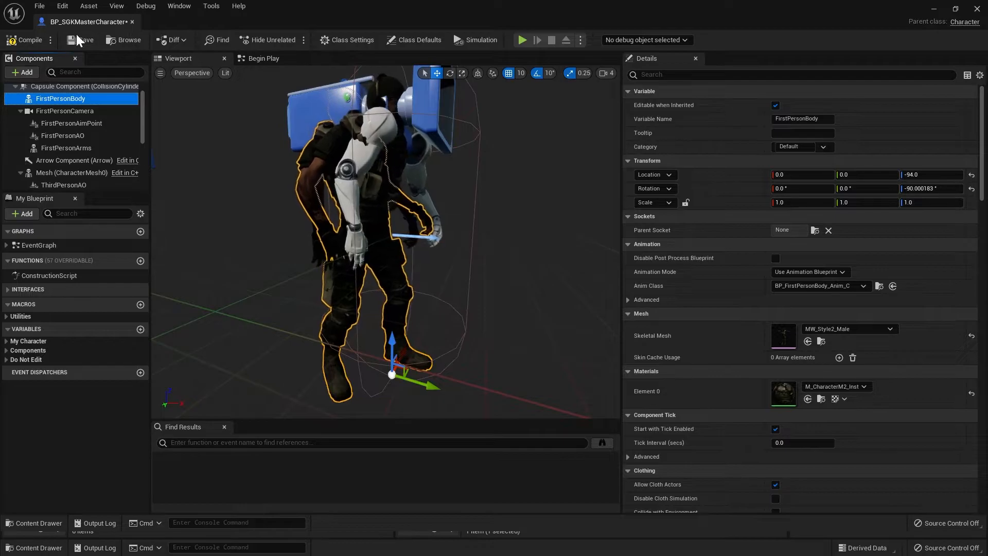
click(132, 21)
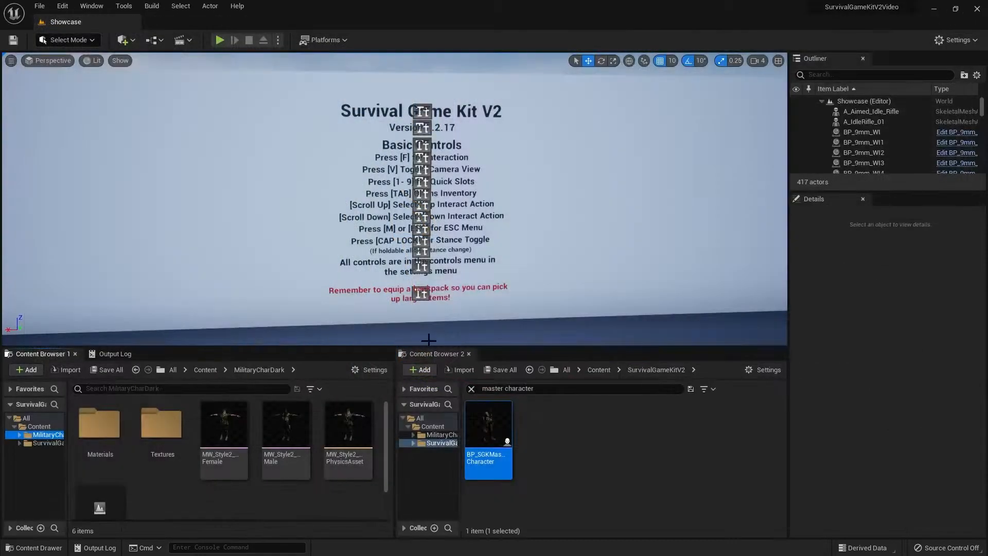
Start exporting the MW_Style2_Male skeletal mesh as an FBX file to the Desktop
click(282, 432)
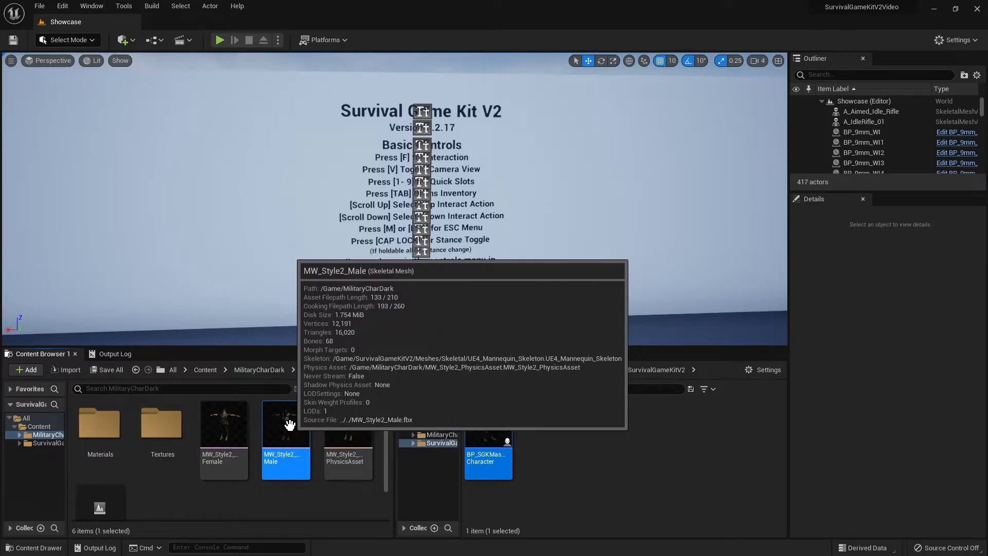
right_click(281, 418)
mouse_move(318, 261)
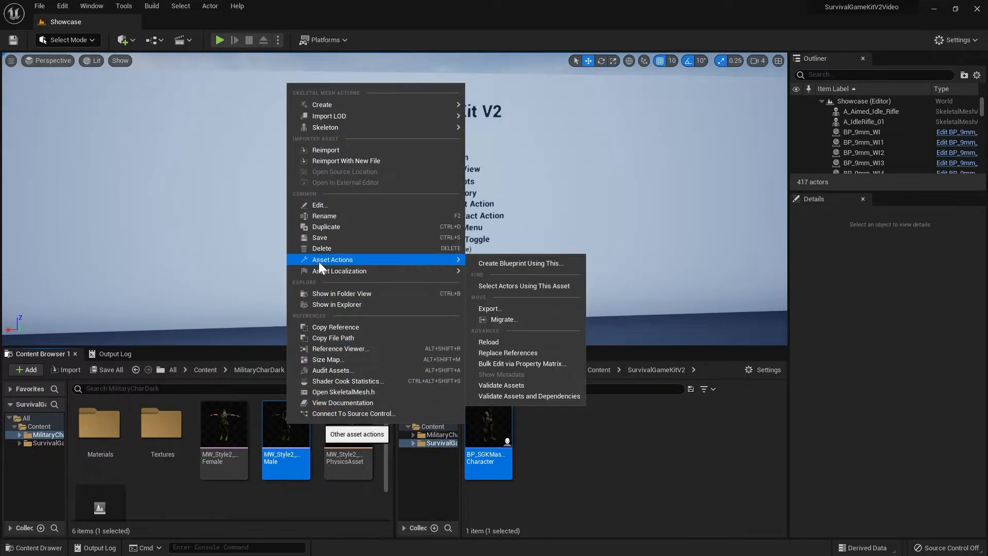
click(521, 307)
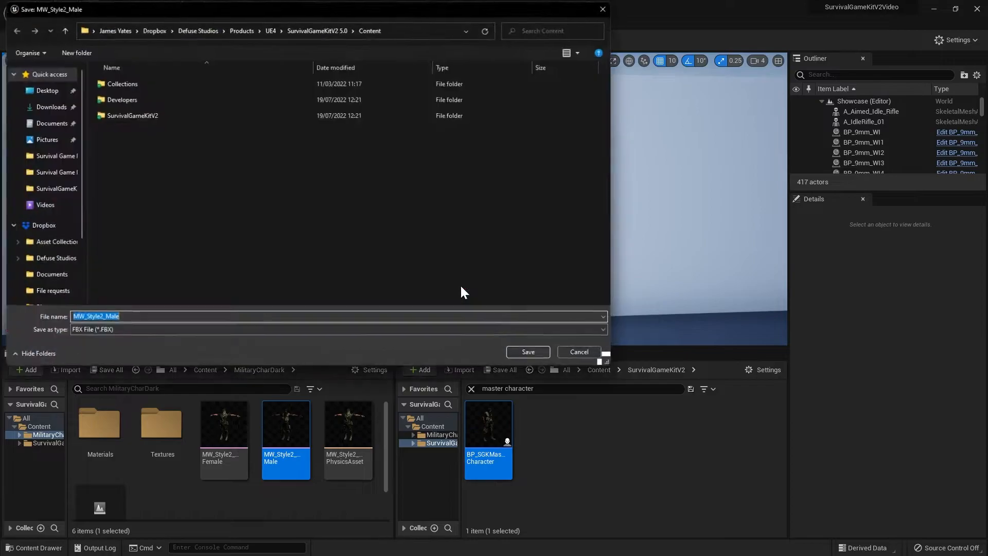
click(47, 90)
click(521, 353)
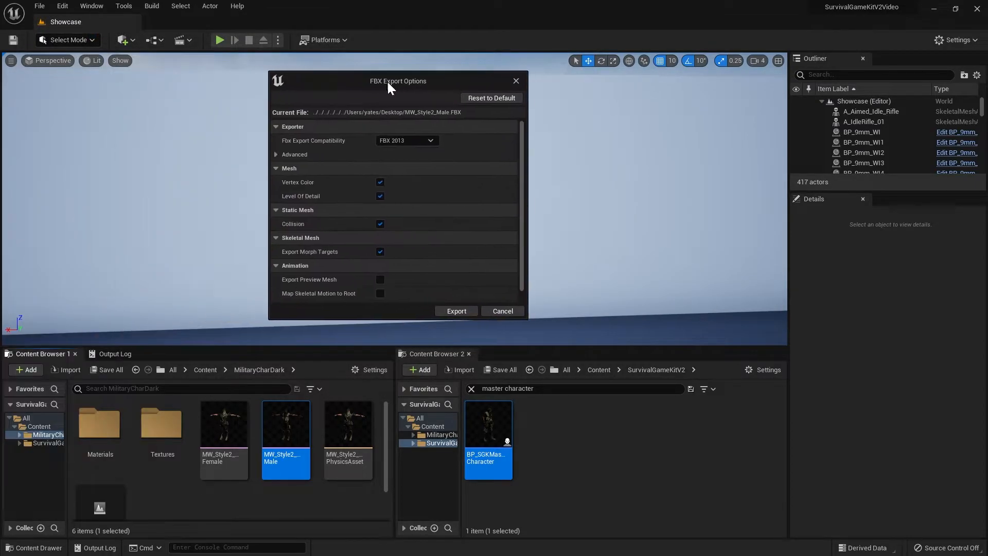
Exclude Vertex Color, Level Of Detail and Collision from the FBX options and run the export
click(385, 196)
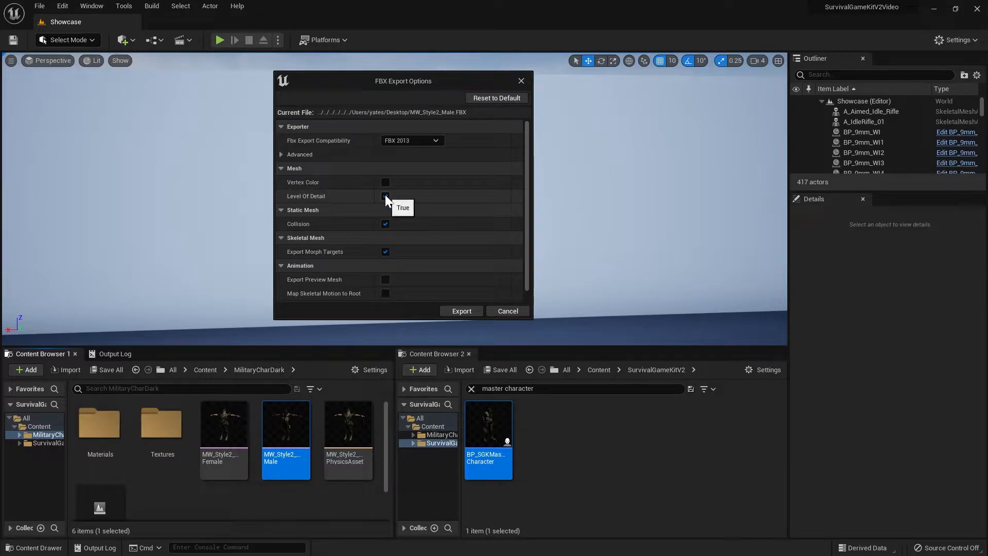
click(385, 224)
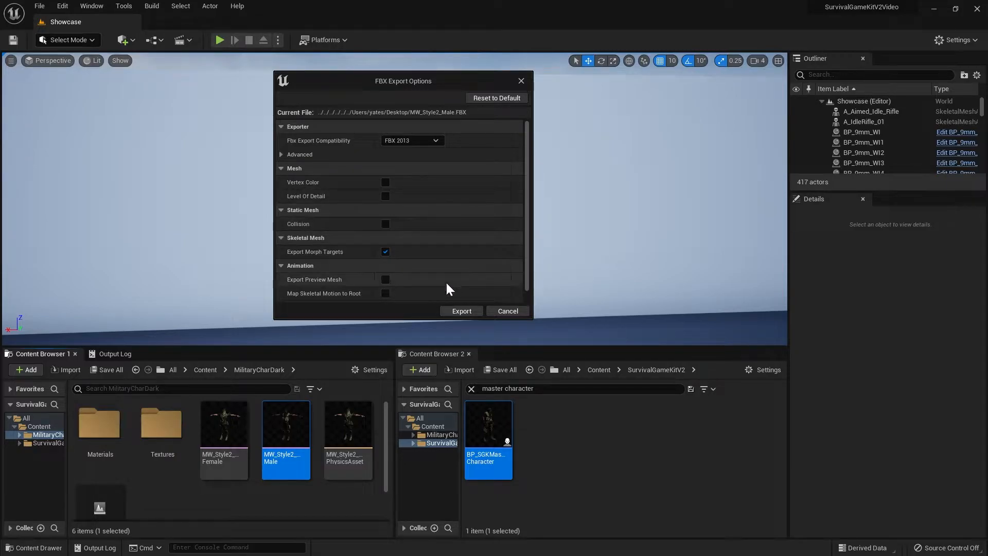
click(462, 311)
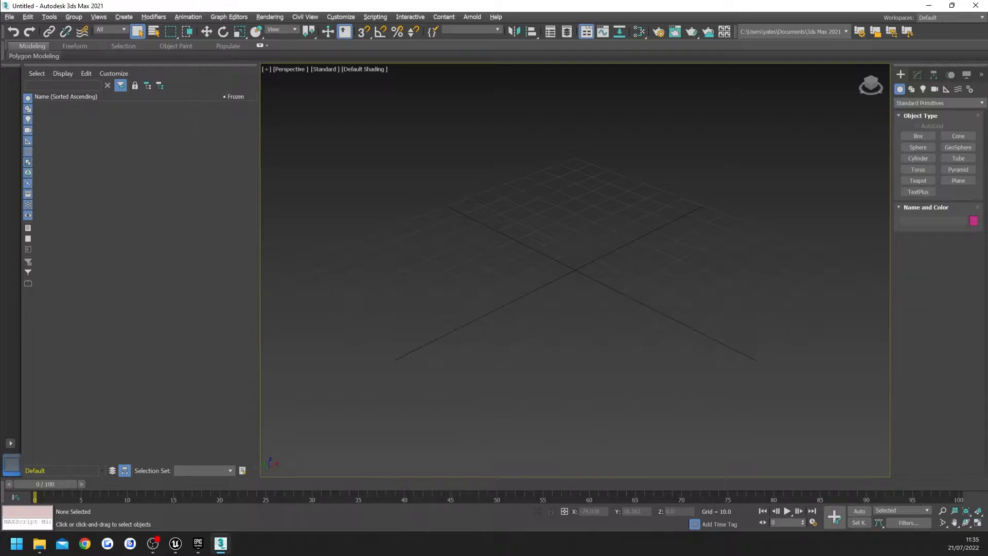
Switch to 3ds Max, import the exported MW_Style2_Male FBX and place it at the scene origin with grid snapping
drag(0, 245, 563, 271)
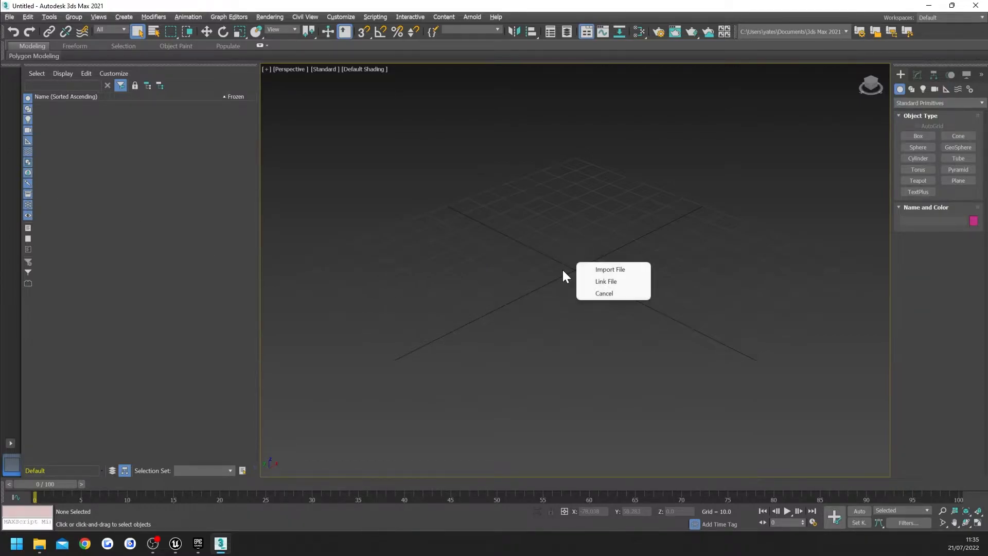
click(609, 269)
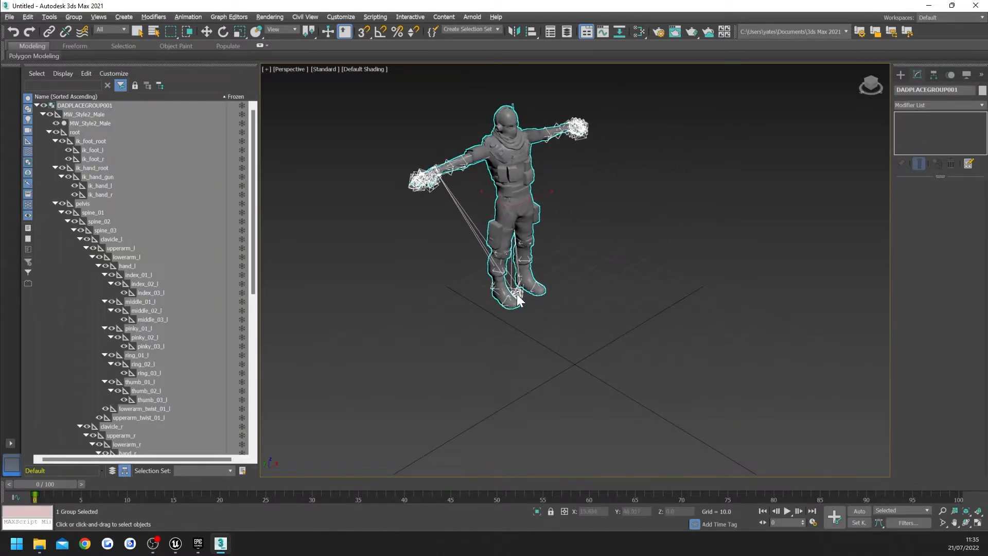
key(s)
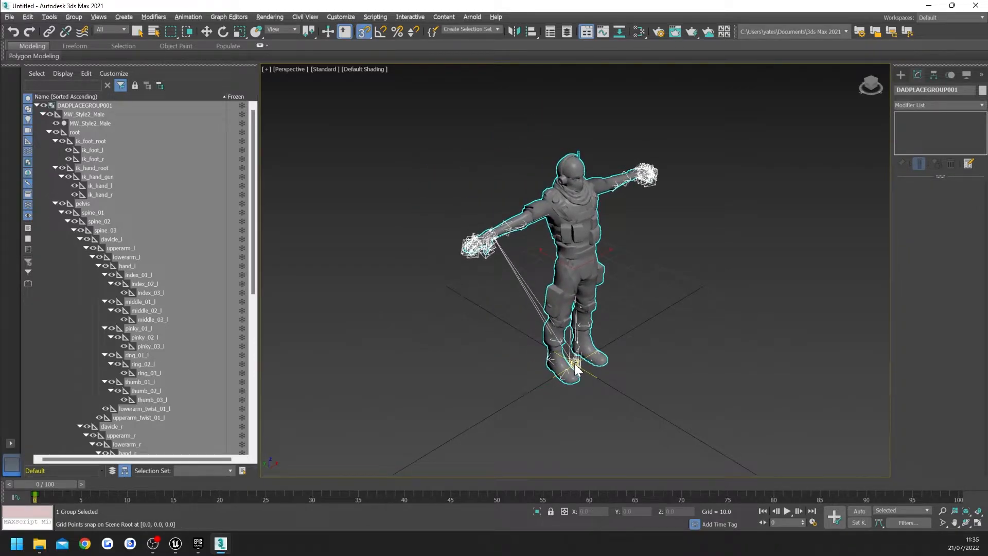
click(575, 364)
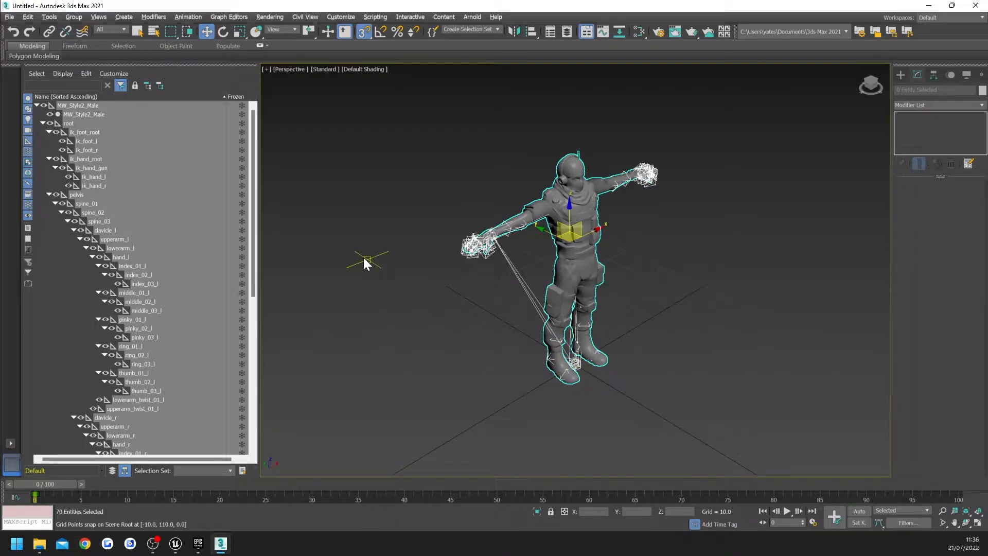
Turn off grid snapping and delete the MW_Style2_Male parent dummy, keeping the skinned mesh and root skeleton
key(s)
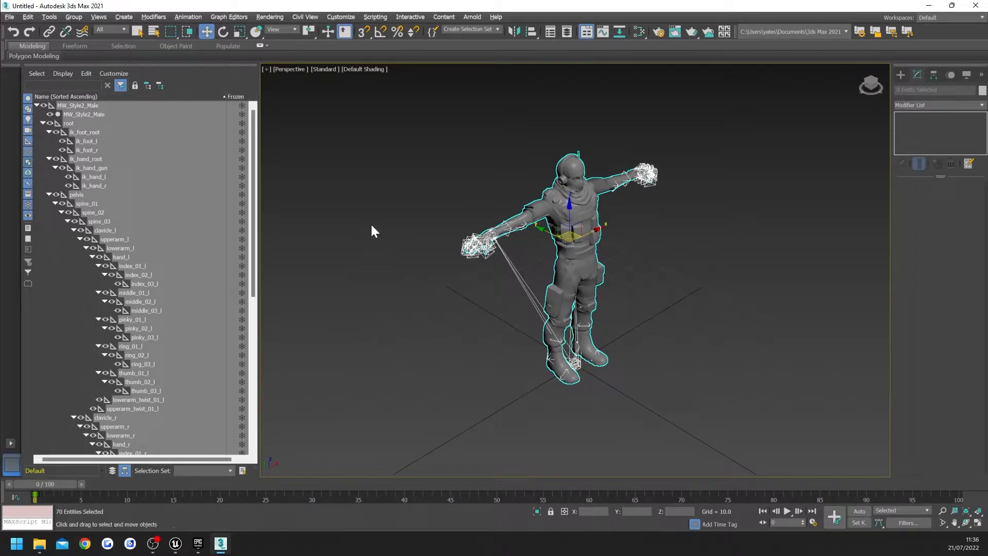
click(371, 225)
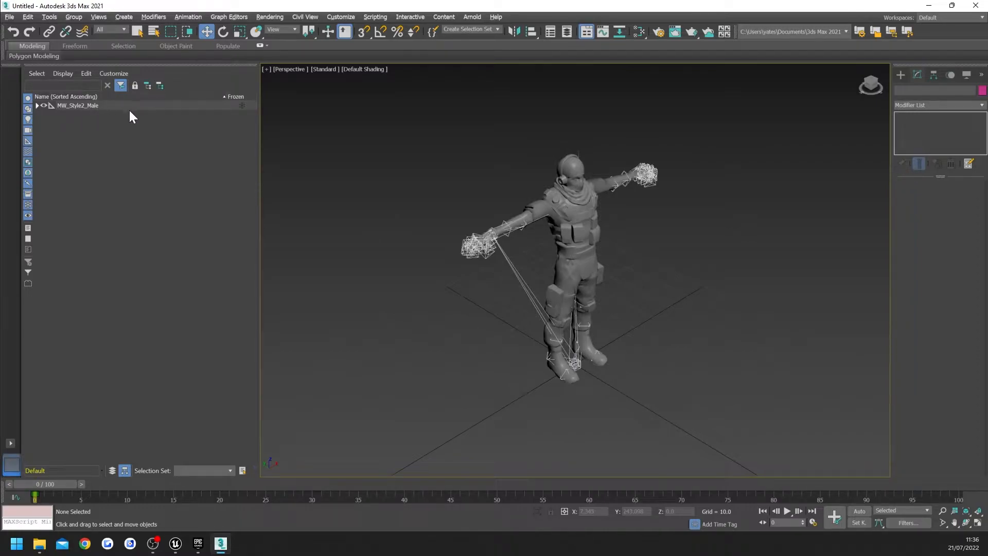
click(115, 106)
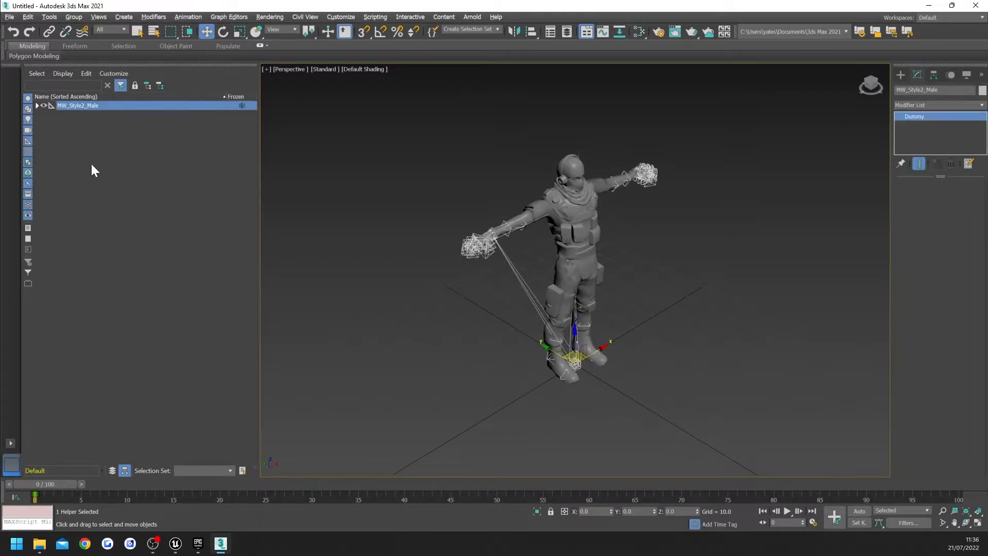
key(Delete)
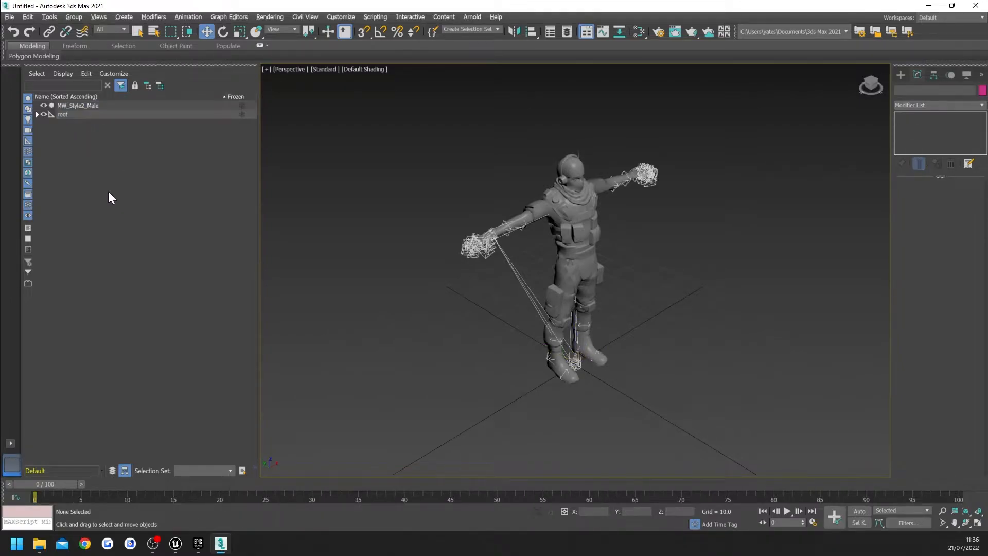
Access the MW_Style2_Male mesh's polygons at the Editable Mesh level below Skin and delete the leg faces
click(82, 115)
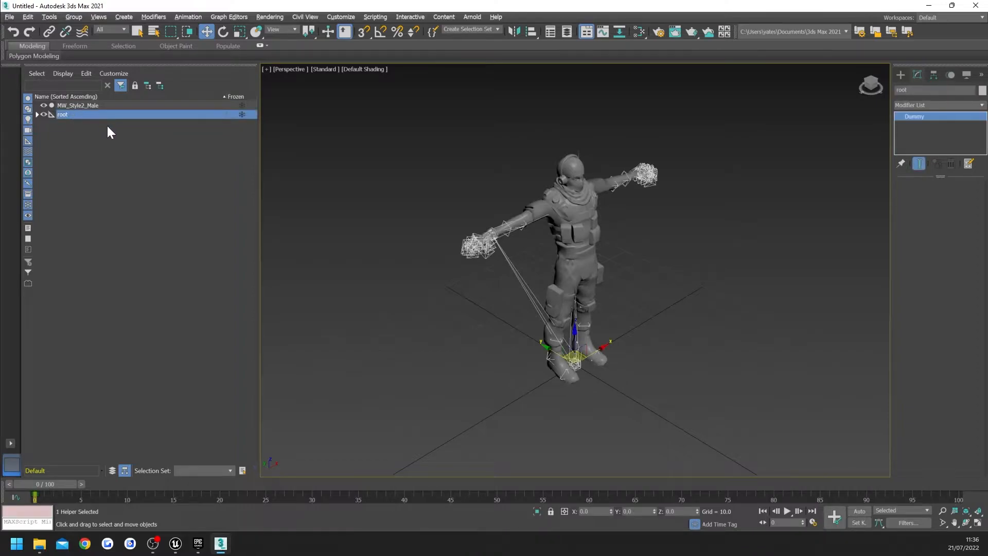
click(120, 105)
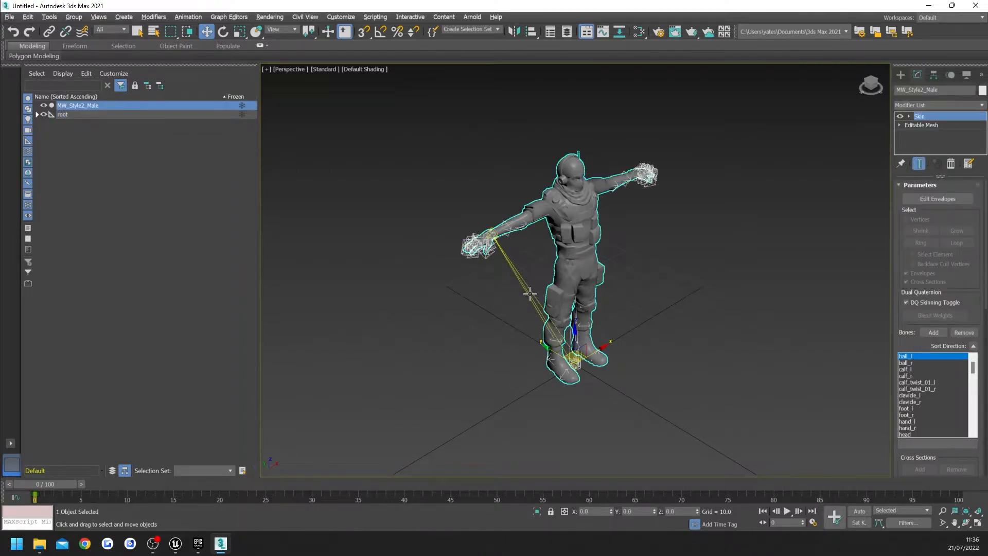
click(939, 126)
click(537, 300)
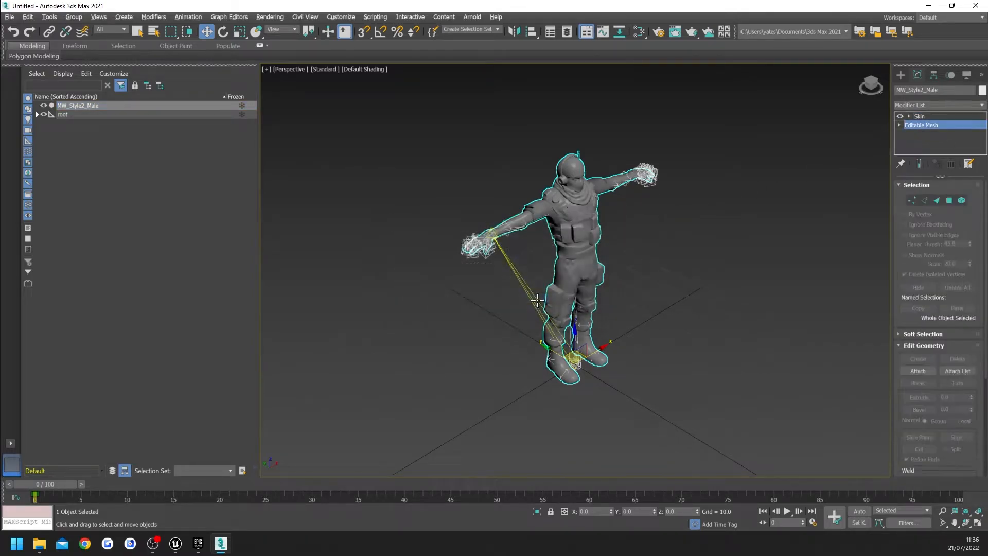
alt+middle_drag(669, 266, 604, 267)
key(4)
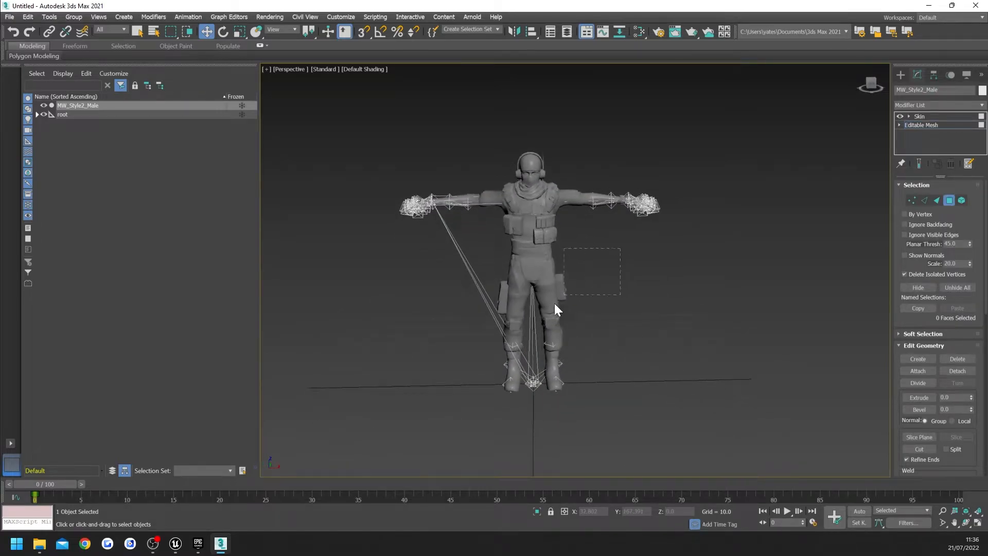
drag(456, 403, 456, 403)
key(Delete)
Delete the mesh's waist, torso and head polygons so that only the two arms remain
scroll(530, 304, up, 5)
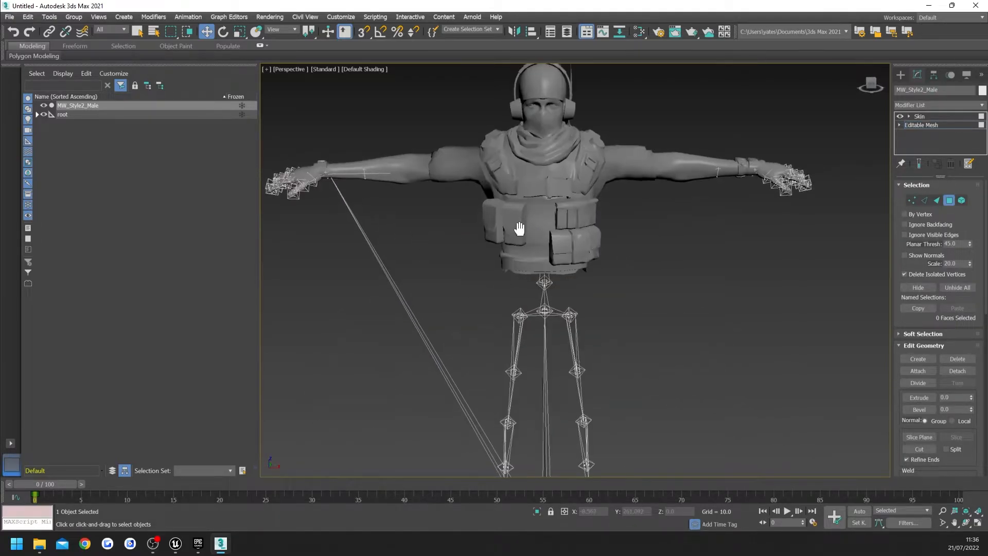
drag(480, 311, 588, 263)
drag(636, 230, 636, 230)
key(Delete)
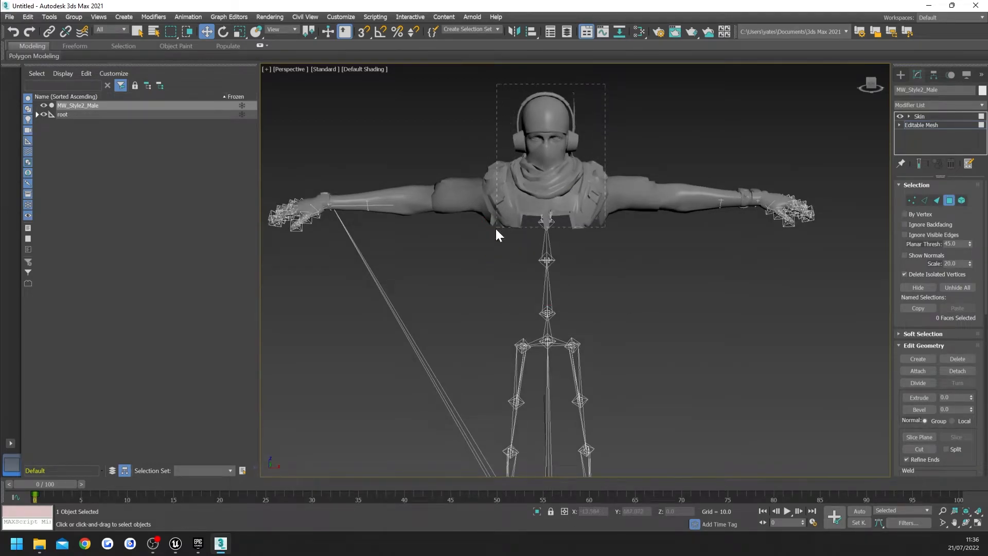
drag(484, 251, 484, 251)
key(Delete)
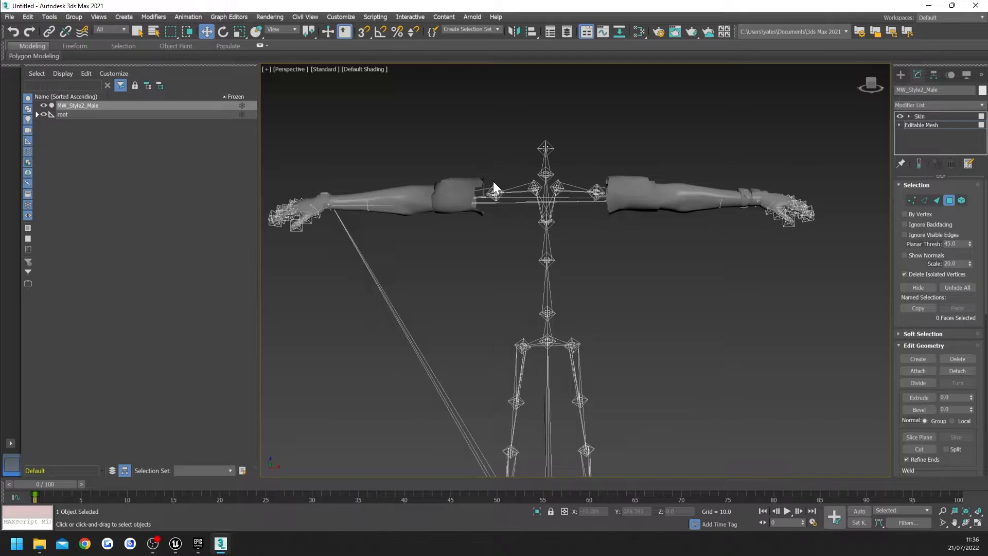
Select all remaining arm polygons and return the mesh to its Skin modifier level
scroll(493, 181, up, 4)
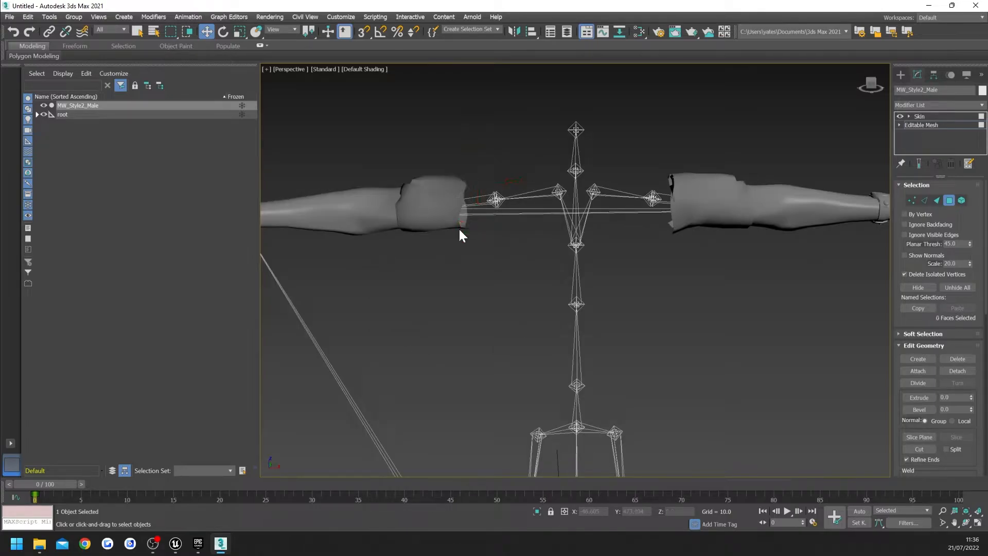
scroll(550, 223, down, 3)
alt+middle_drag(547, 280, 596, 289)
scroll(570, 288, down, 3)
key(ctrl+a)
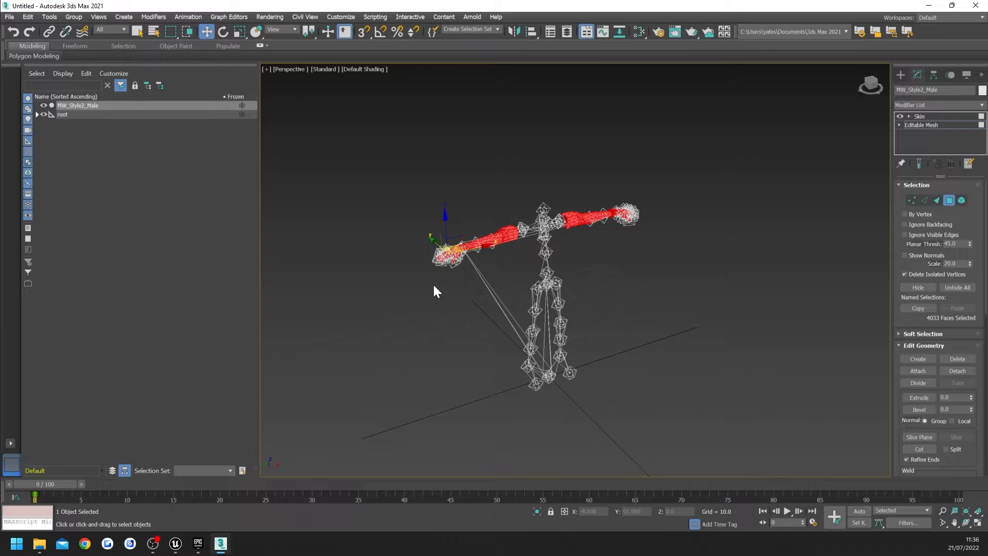
click(930, 115)
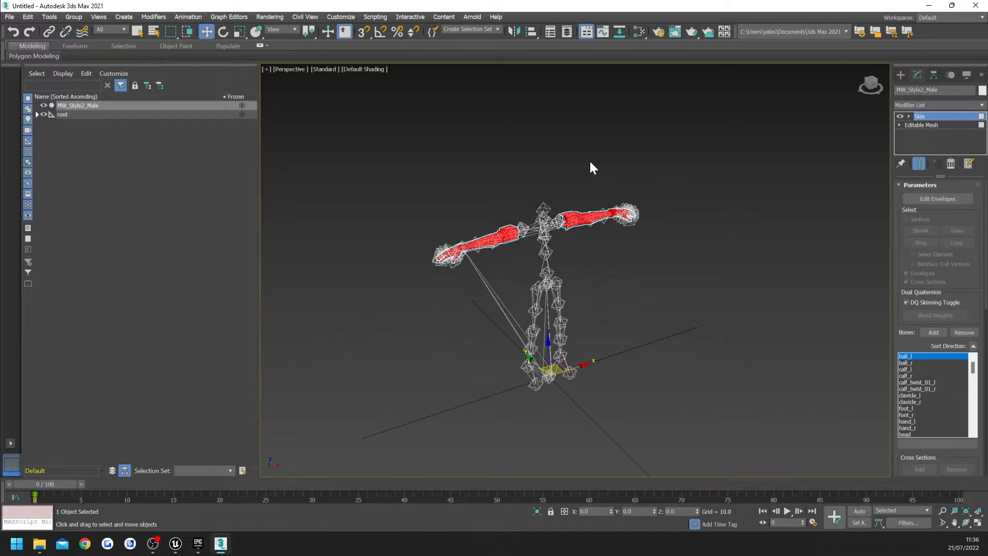
click(608, 271)
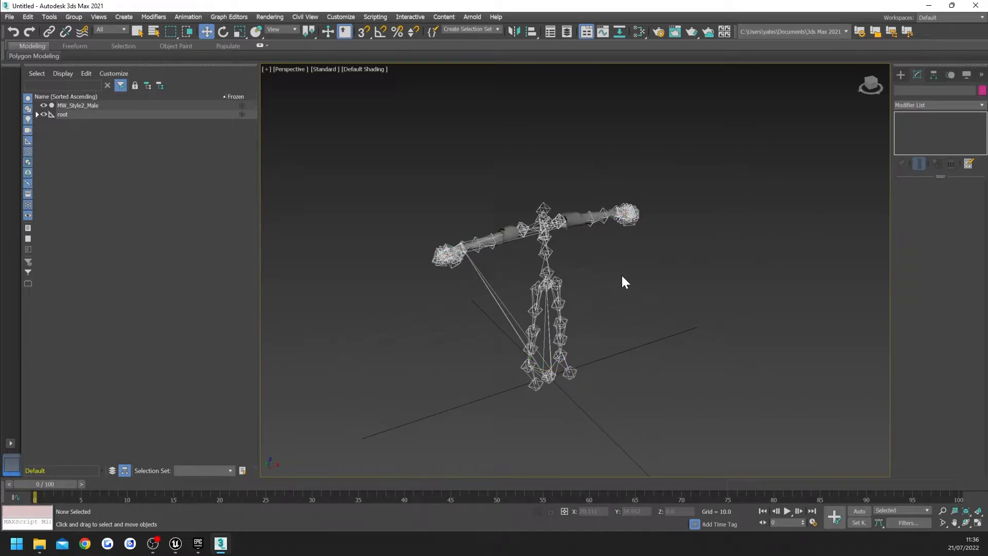
Select the arms mesh with its whole skeleton and export the selection to the Desktop as FirstPersonMesh in FBX format
key(ctrl+a)
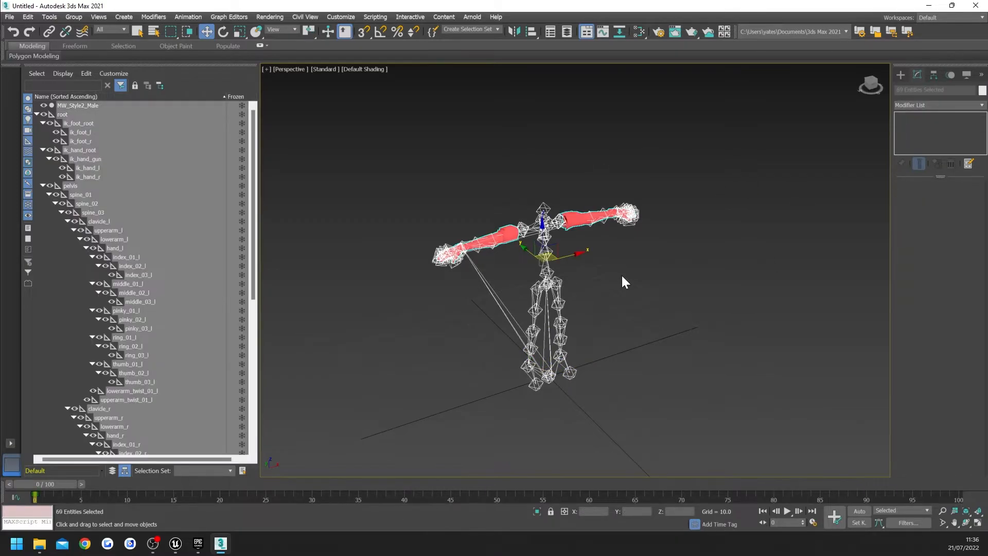
click(9, 16)
mouse_move(6, 158)
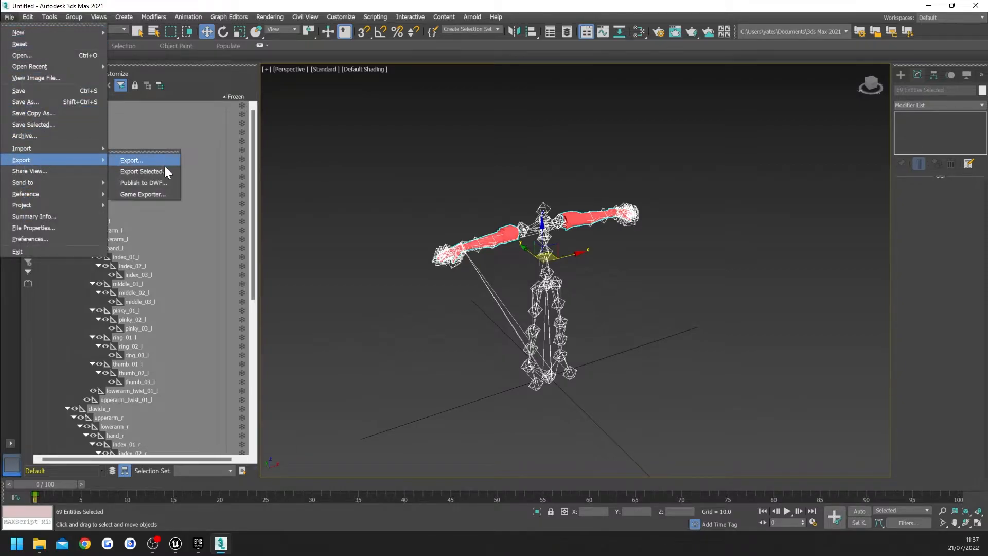
click(155, 173)
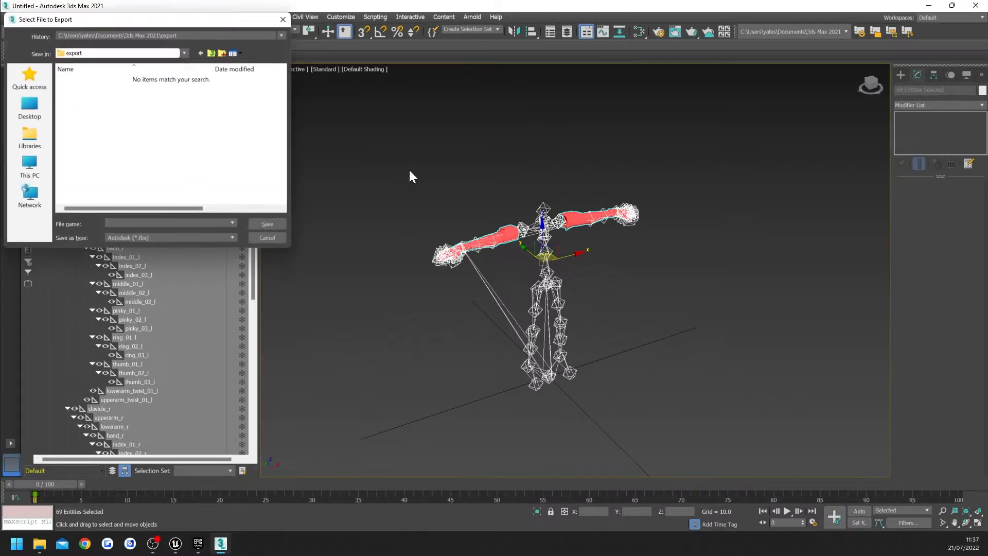
click(32, 107)
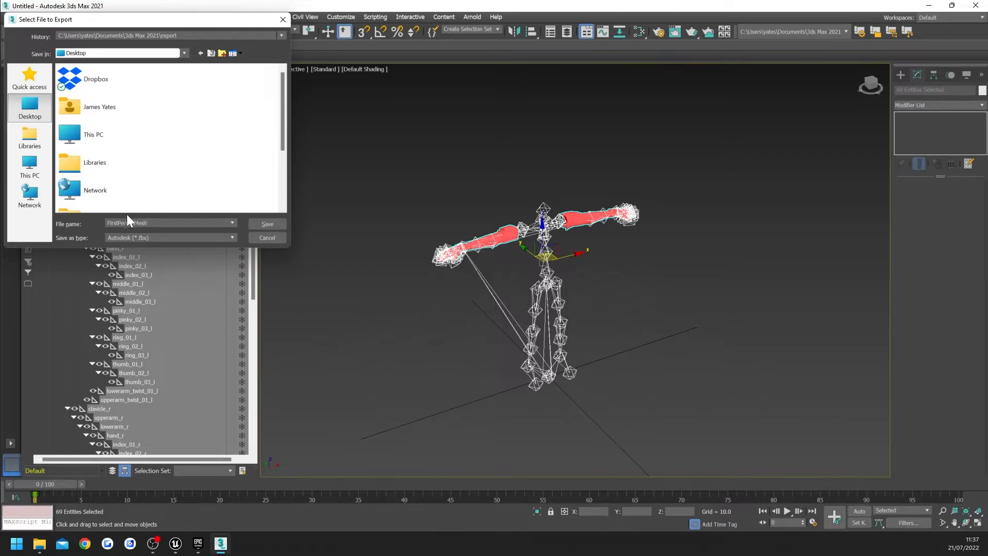
click(267, 225)
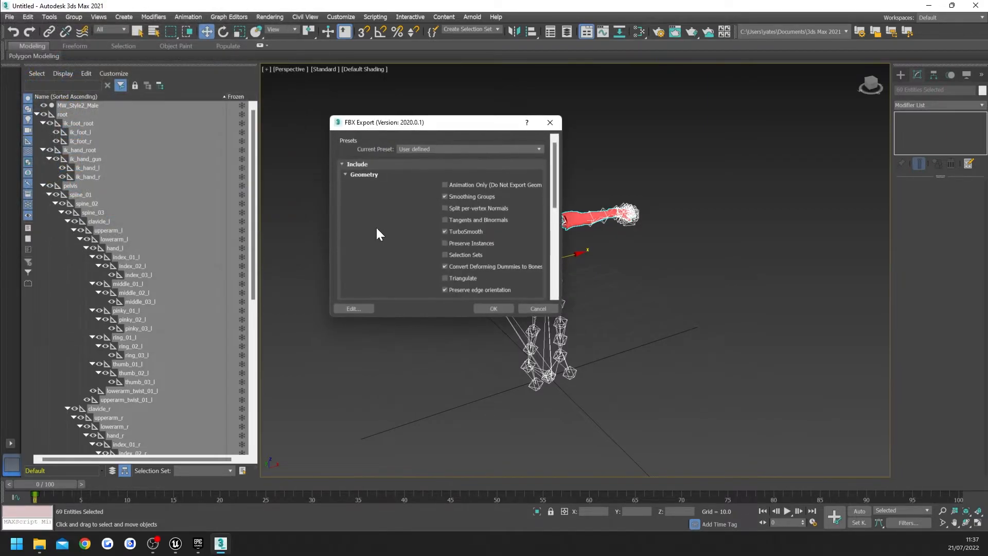
Run the FBX export with Animation excluded and close the Warnings and Errors report
drag(553, 193, 557, 240)
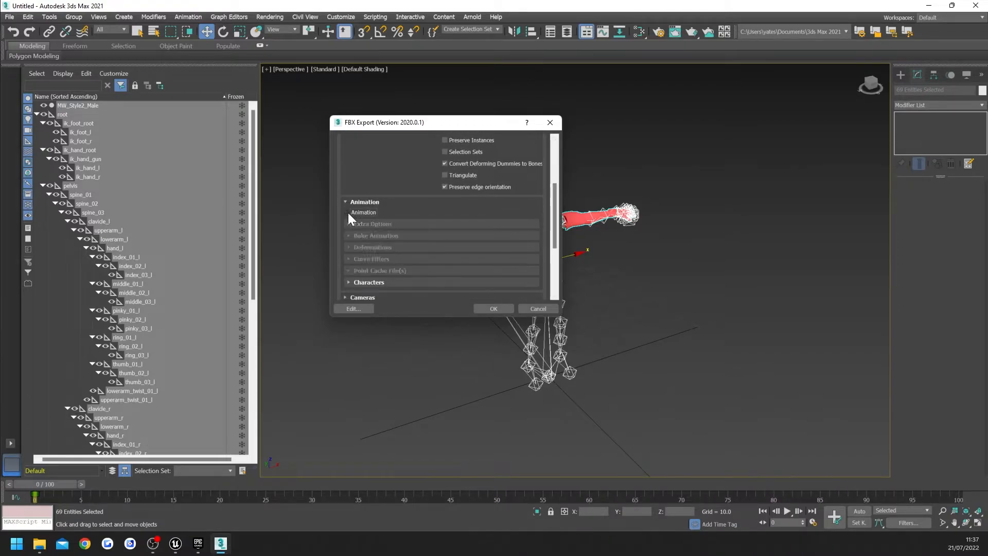
click(493, 308)
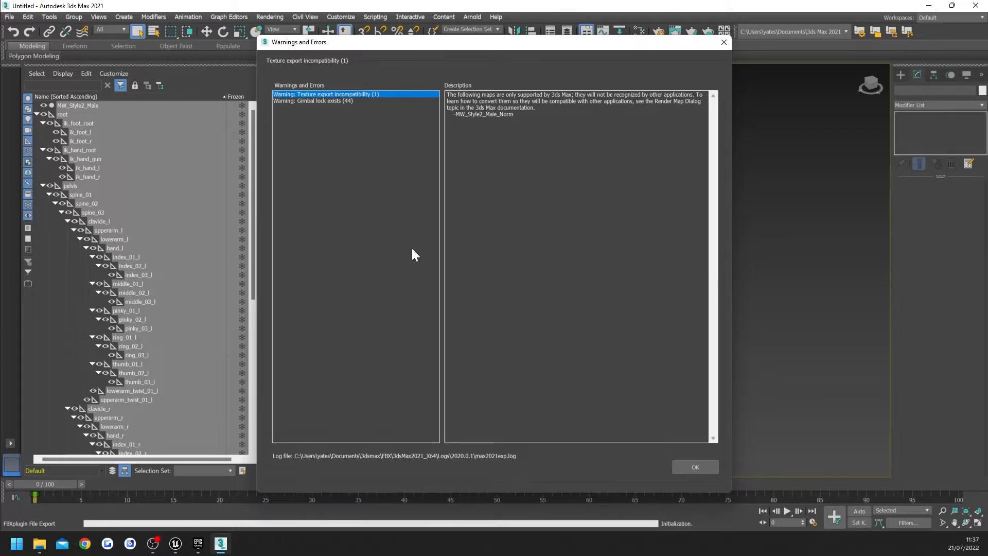
click(699, 469)
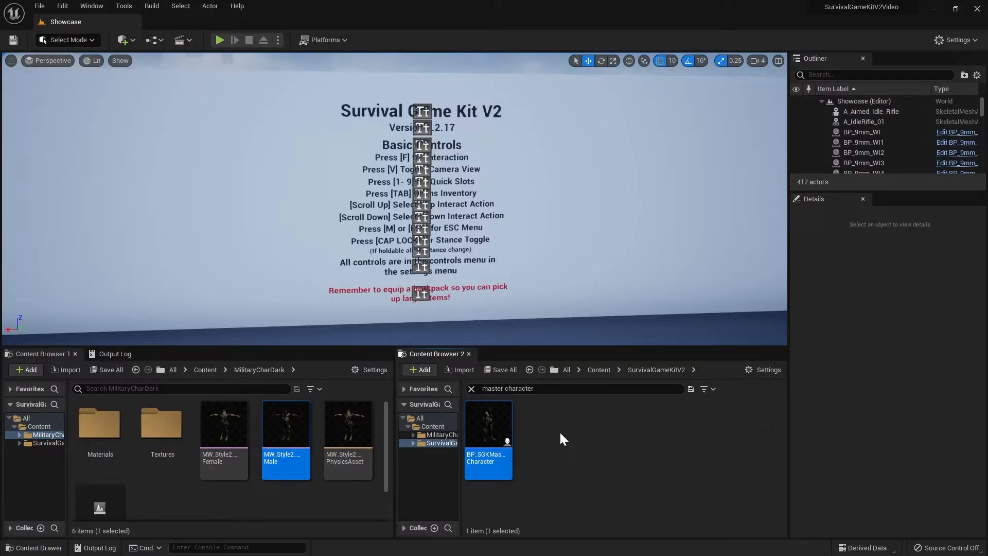
Switch to Unreal Editor and start importing FirstPersonMesh.fbx from the Desktop into the MilitaryCharDark folder
click(249, 501)
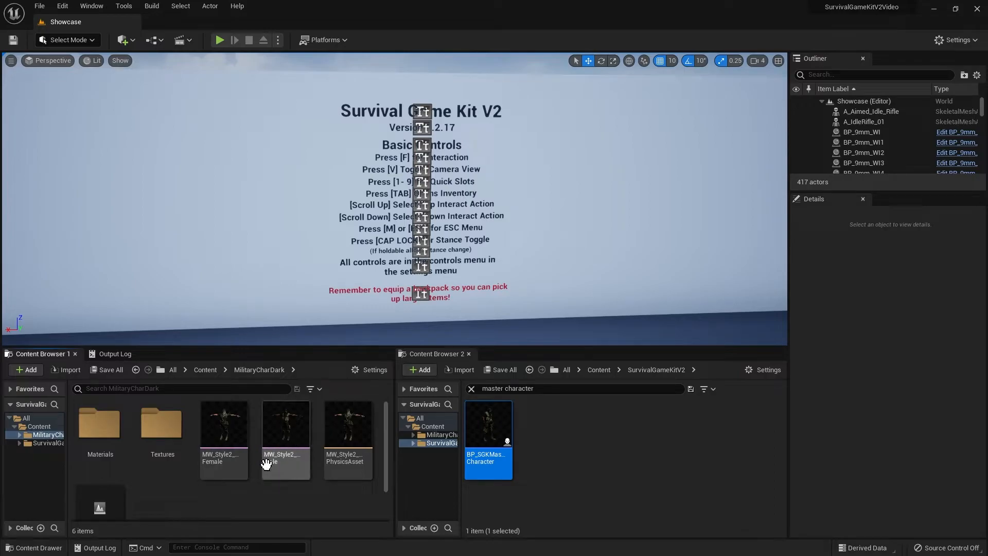
click(61, 372)
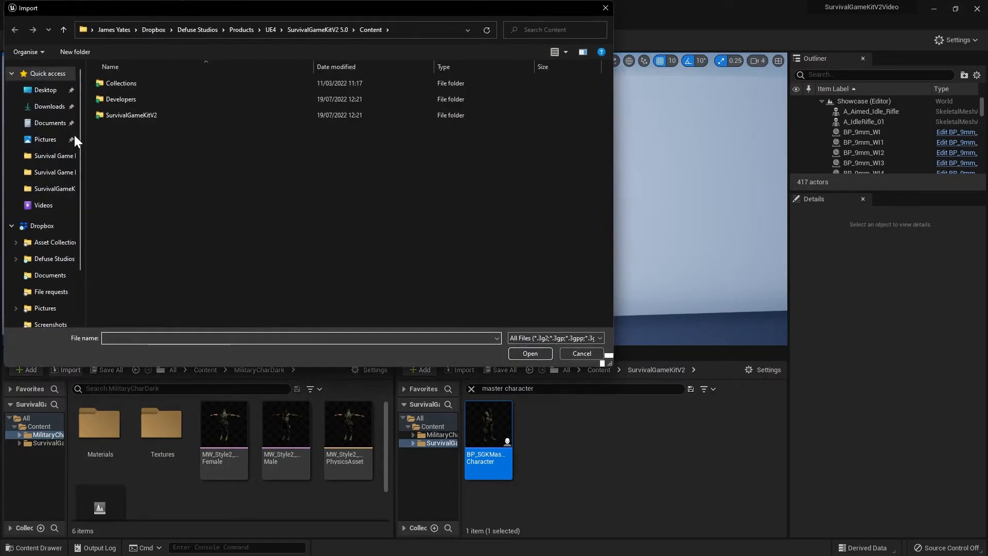
click(43, 91)
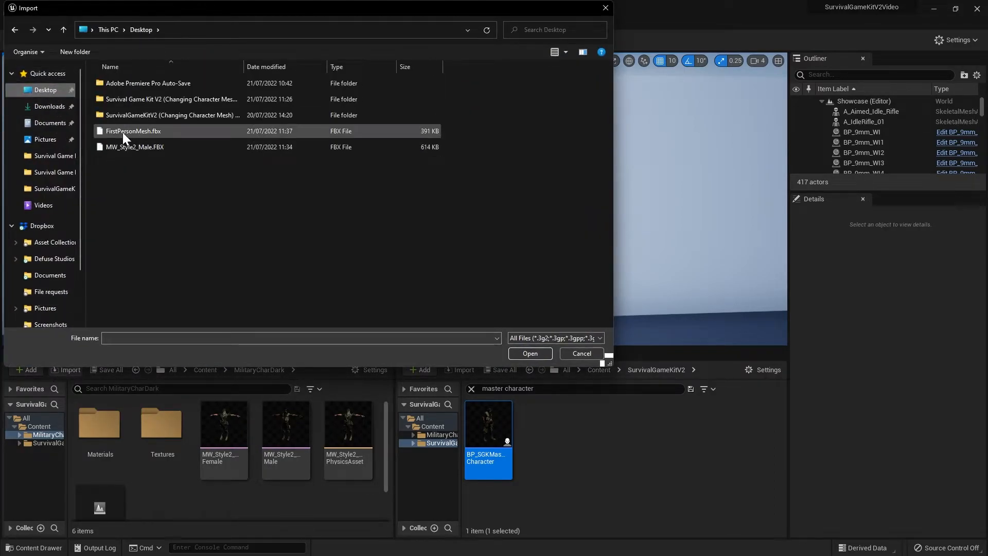
click(207, 129)
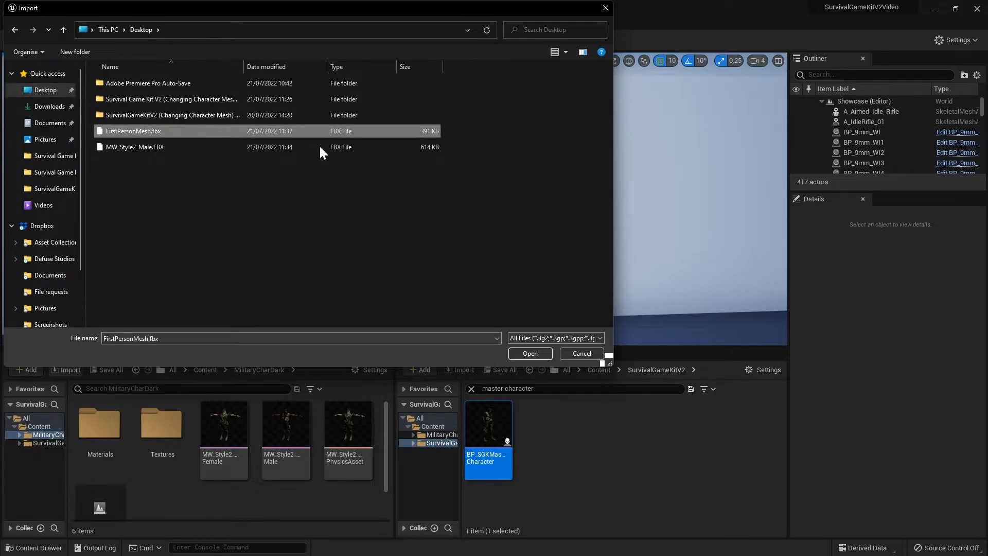
click(534, 353)
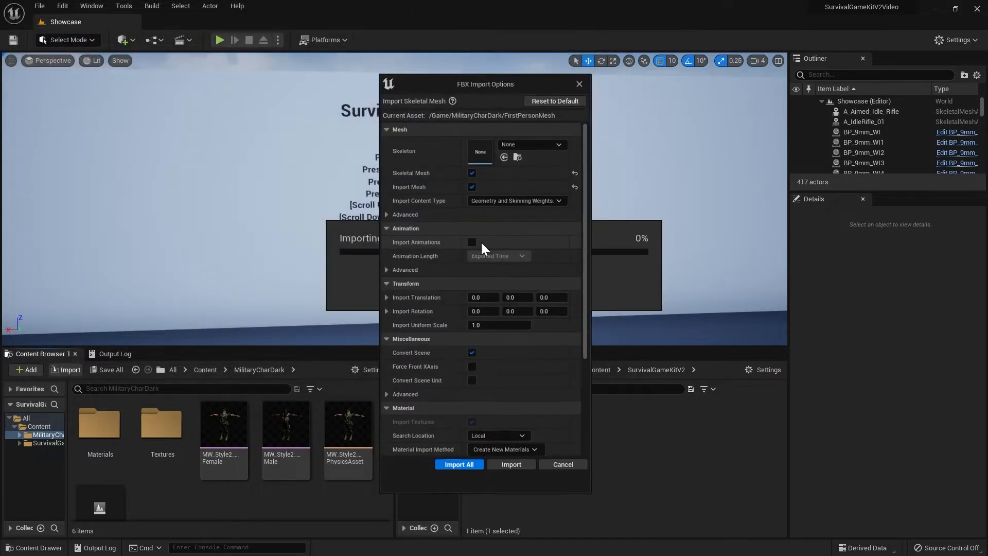
Import the mesh with UE4_Mannequin_Skeleton and the Do Not Create Material method, and open the FirstPersonMesh asset
click(529, 146)
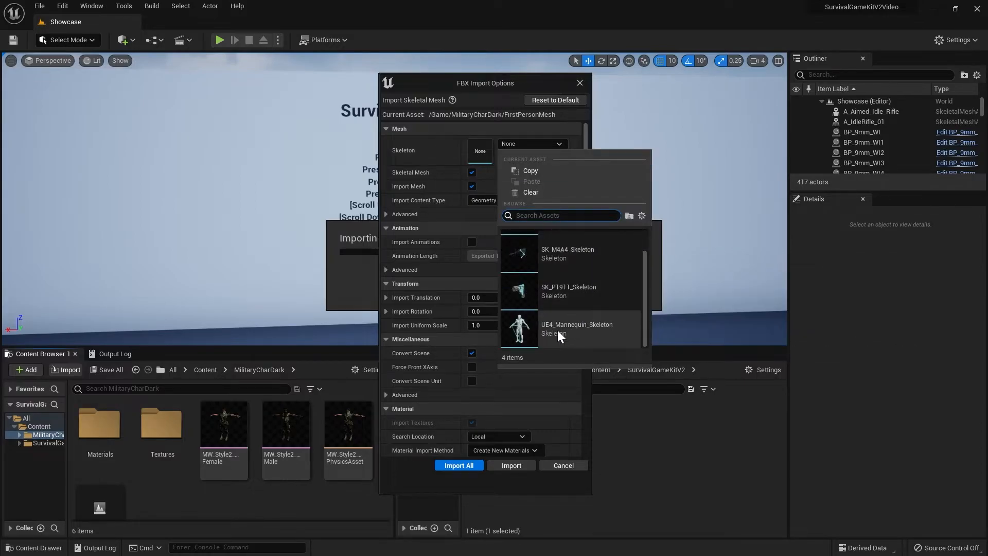
click(608, 325)
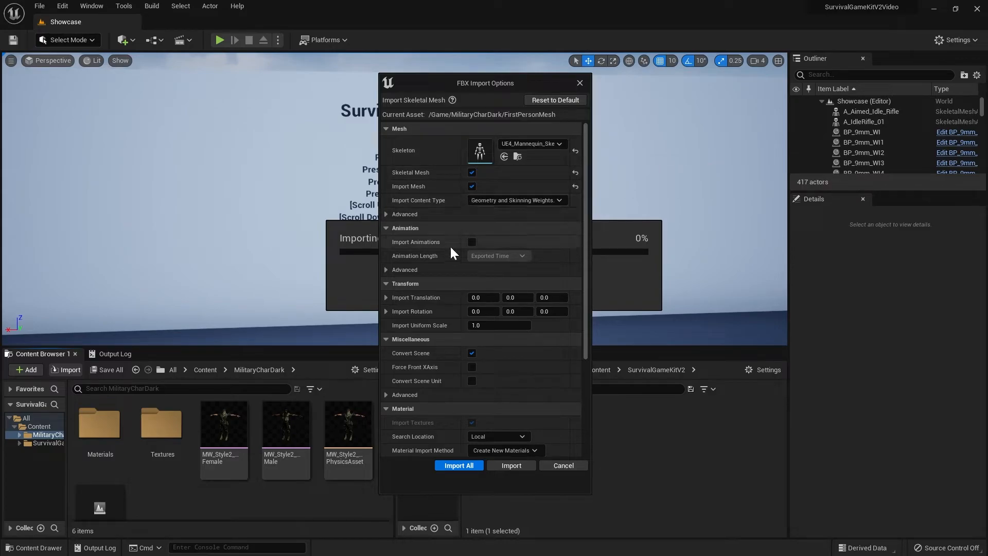
scroll(450, 247, down, 4)
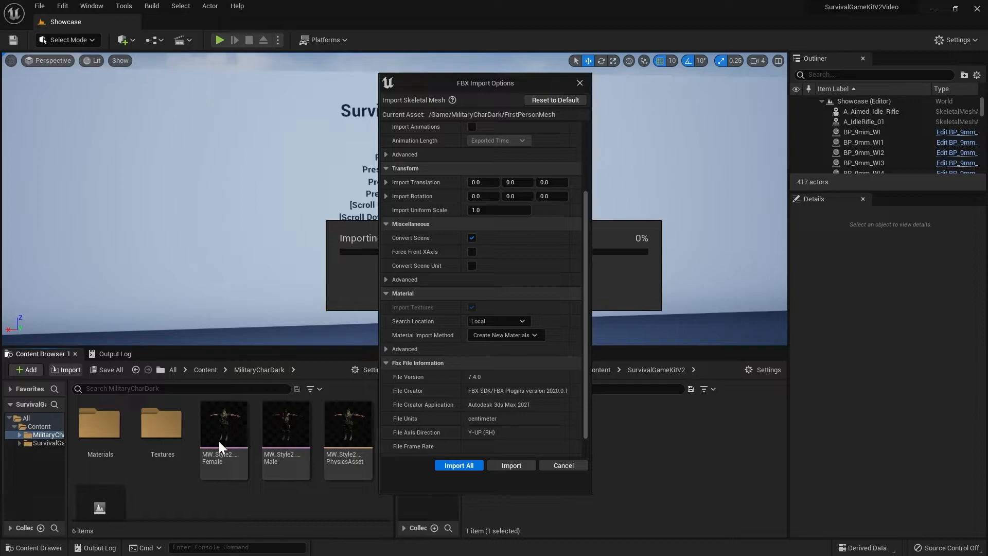
click(498, 335)
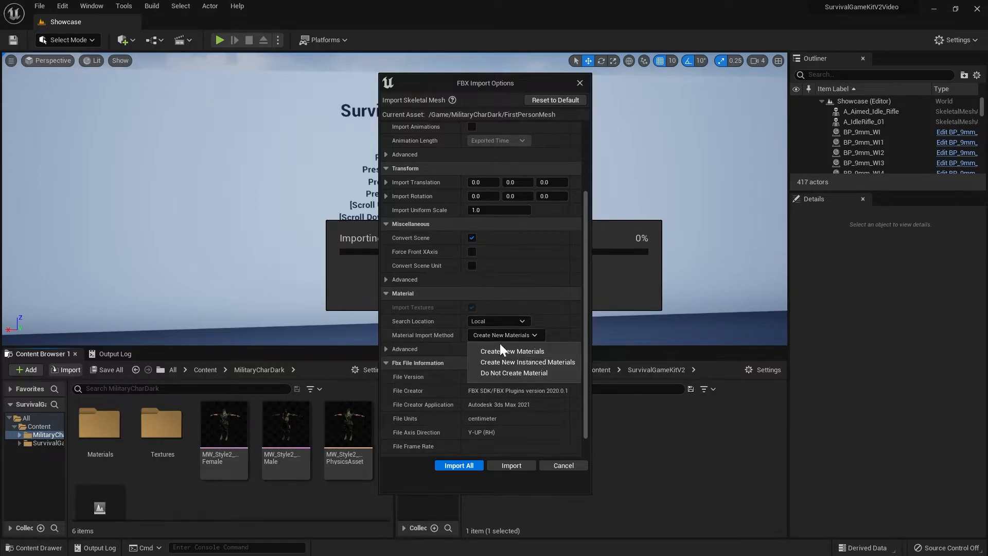
click(510, 372)
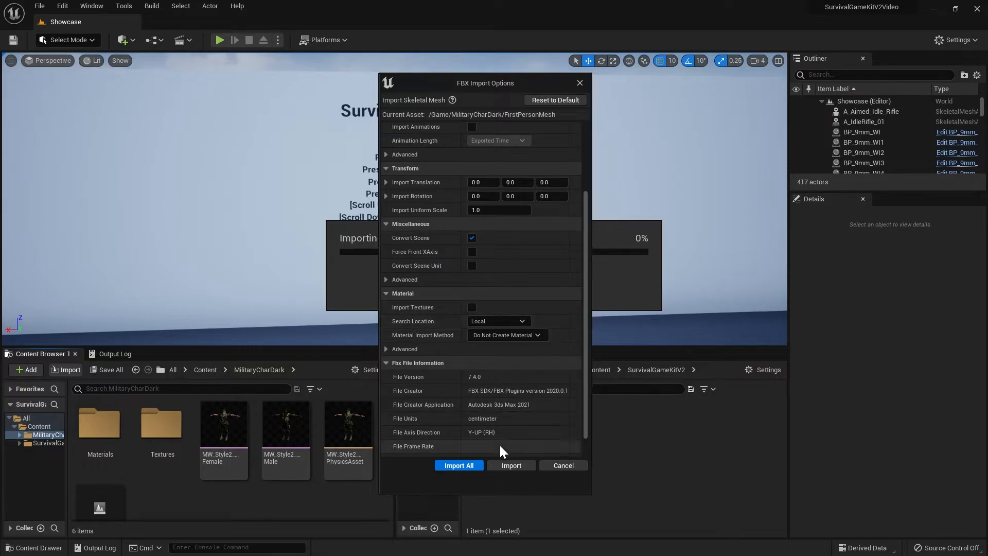
click(459, 465)
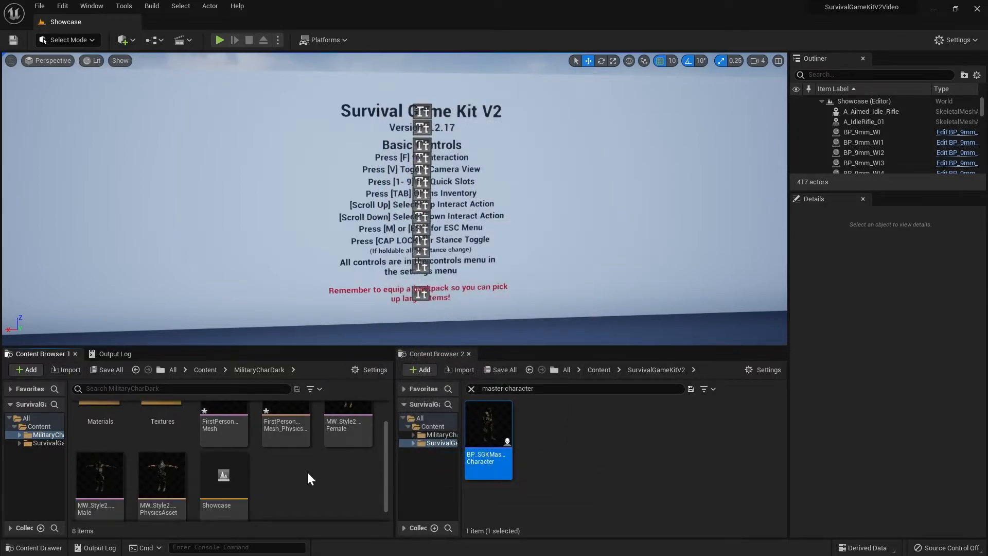
double_click(215, 422)
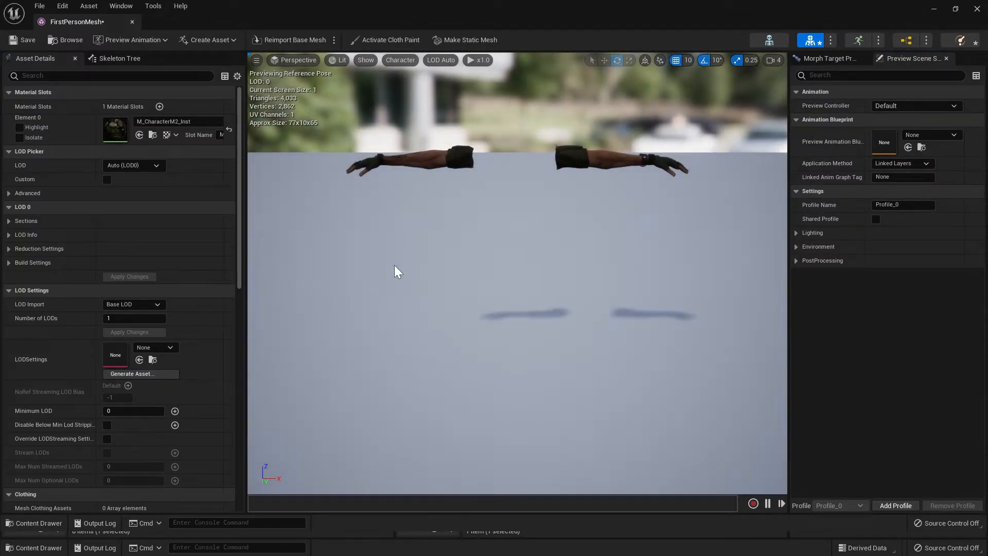
Check the material choices for Element 0 of FirstPersonMesh without changing the assignment, and close the mesh asset
click(165, 122)
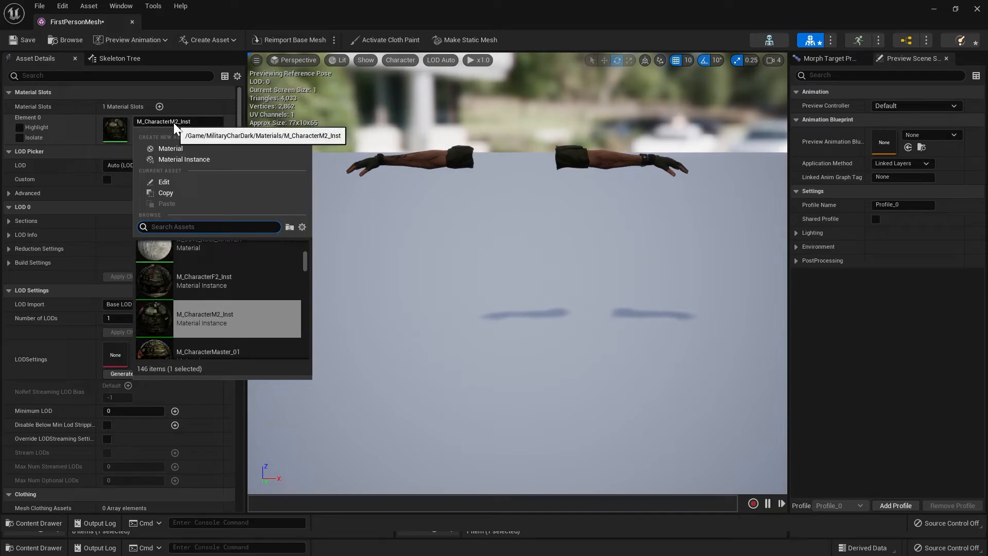
click(174, 122)
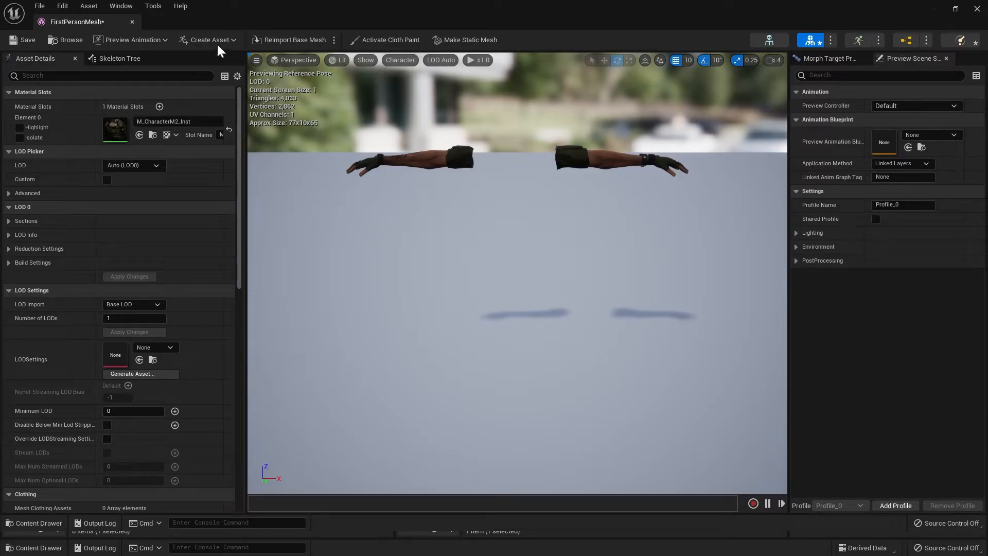
click(132, 22)
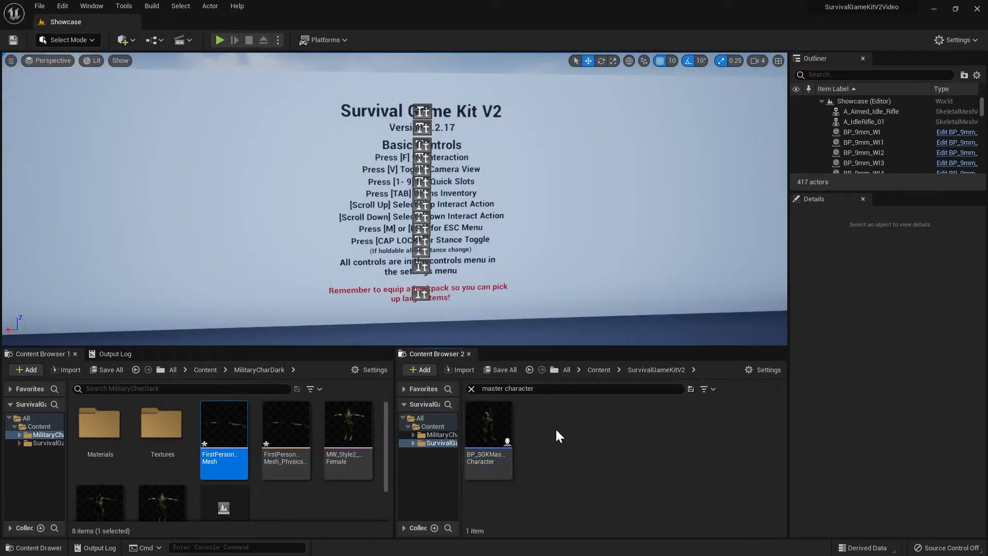
In BP_SGKMasterCharacter, set the FirstPersonArms skeletal mesh to FirstPersonMesh, then compile, save and close the blueprint
double_click(487, 417)
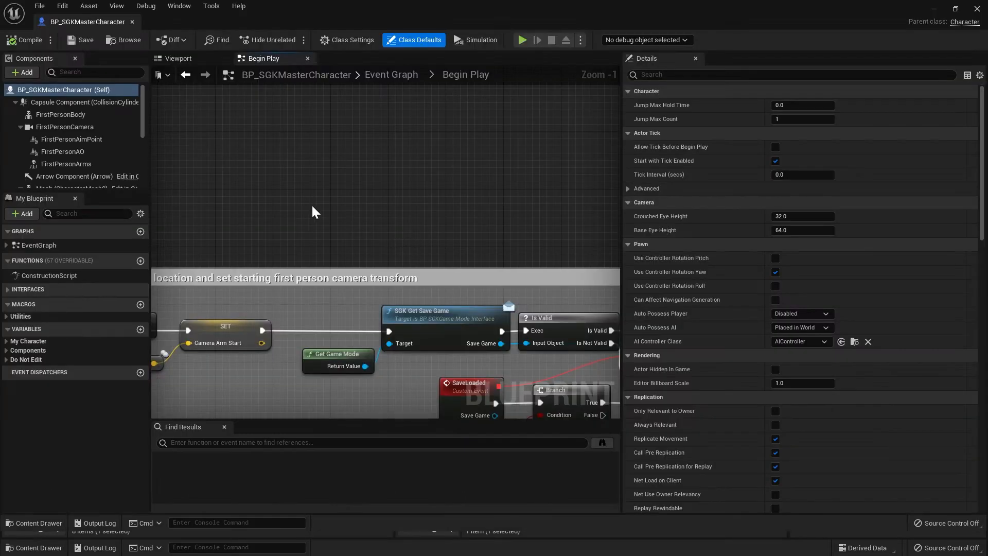
click(181, 58)
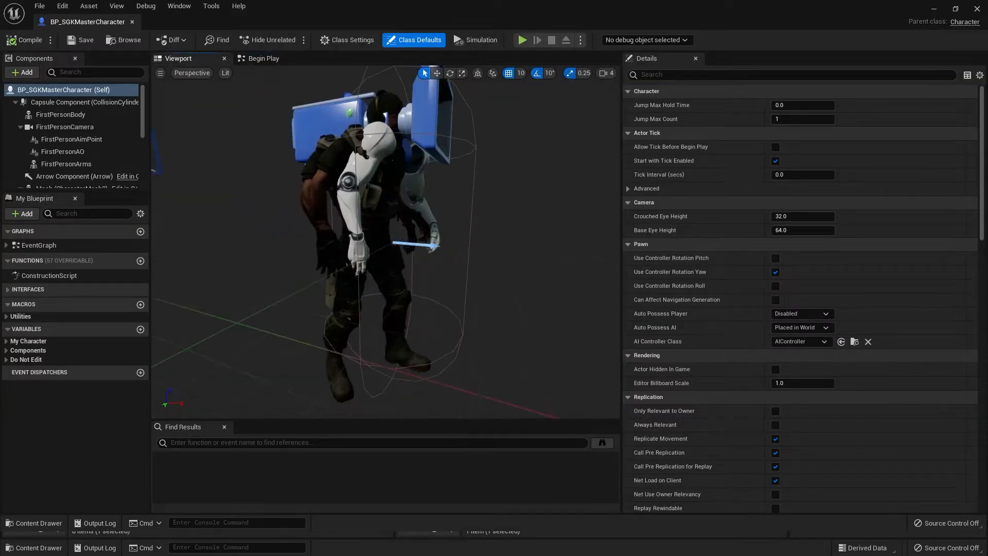
click(347, 195)
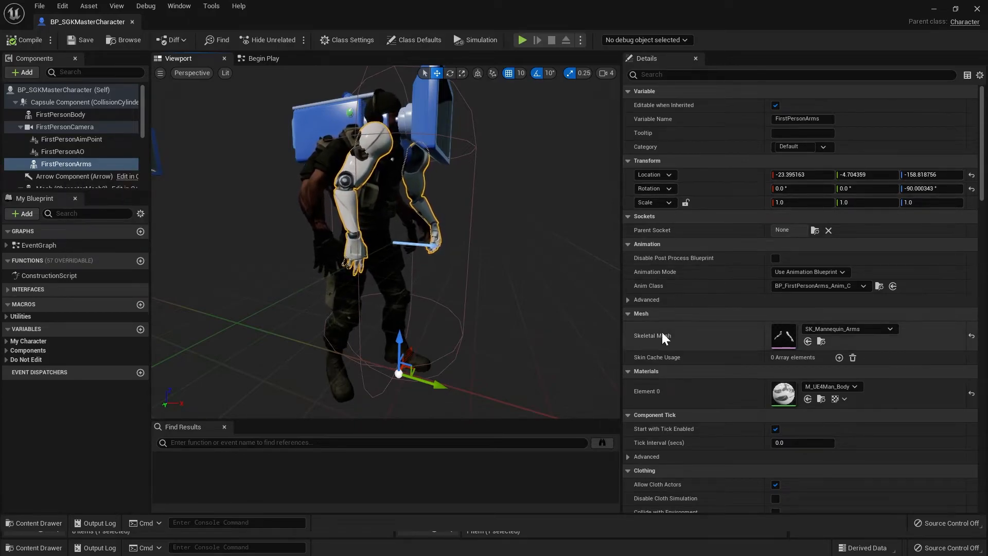
click(829, 328)
text(first)
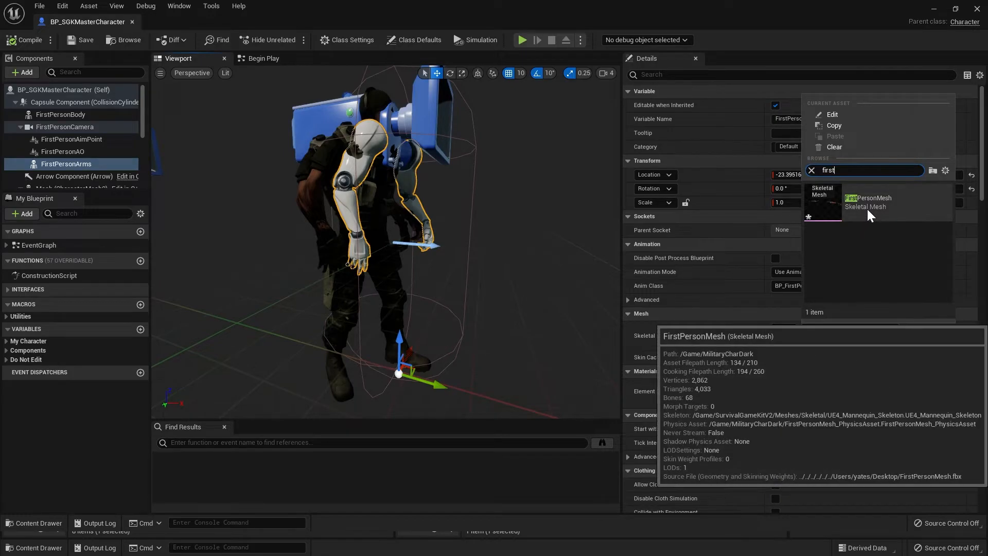
click(866, 208)
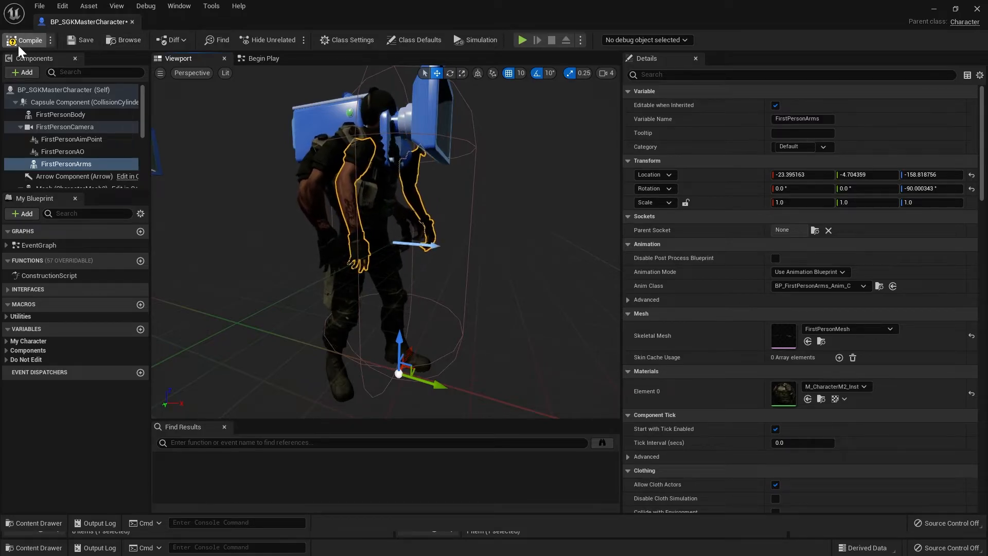
click(84, 41)
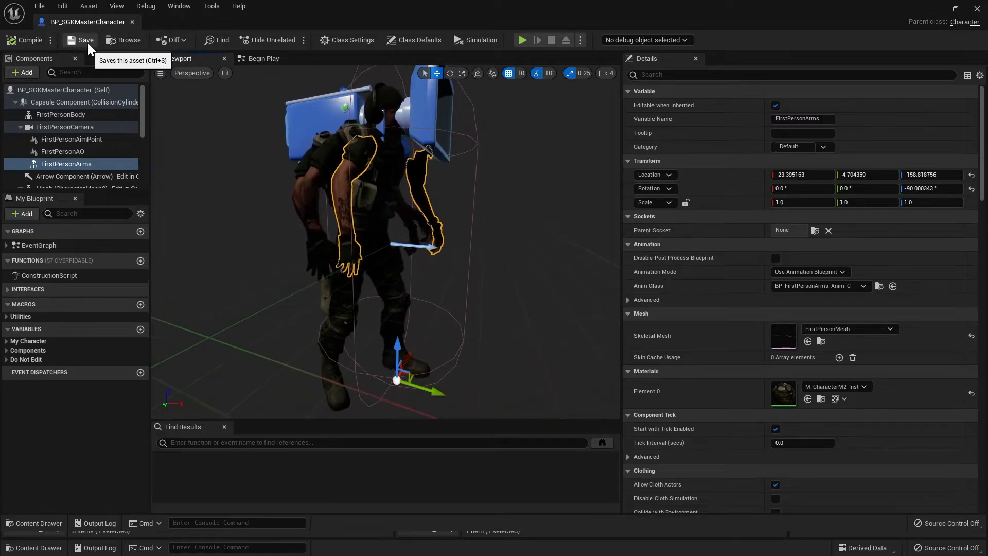
click(132, 21)
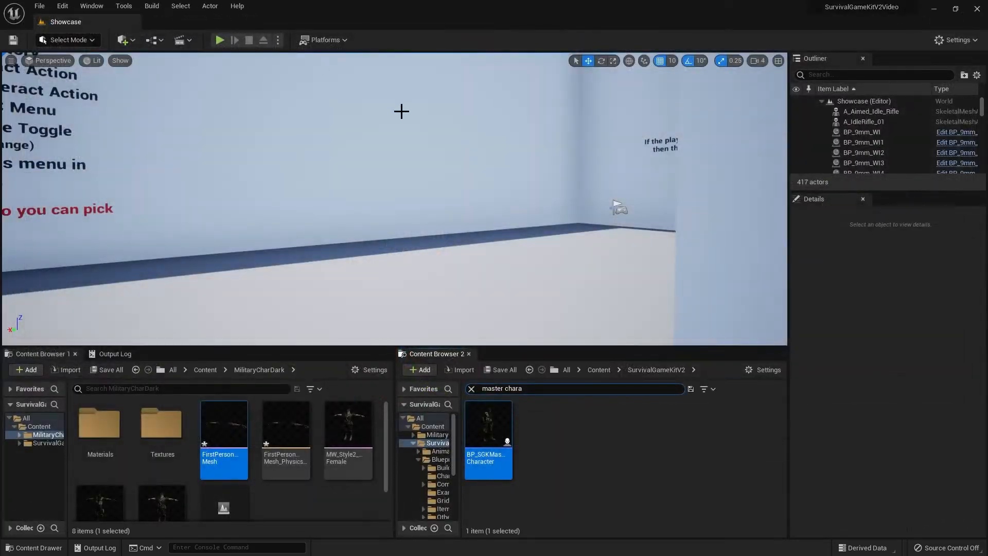
Play the Showcase level, walk to the range weapons table, and pick up and equip the M4A4 rifle
click(219, 40)
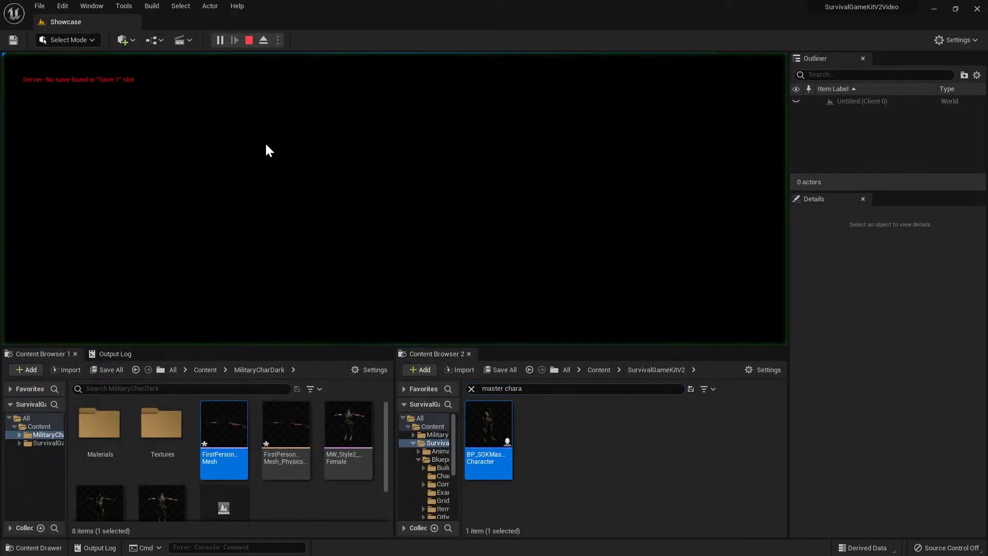
key(w)
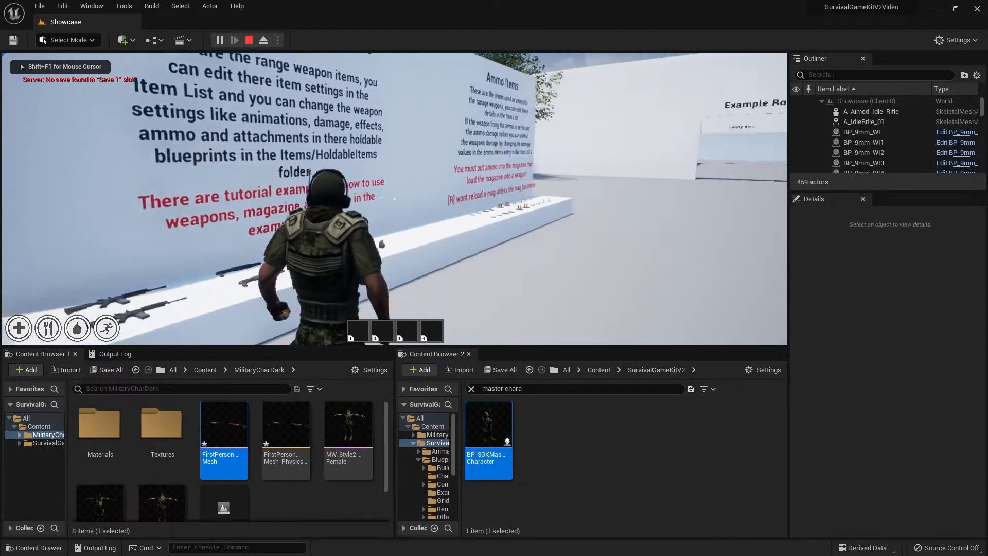
key(w)
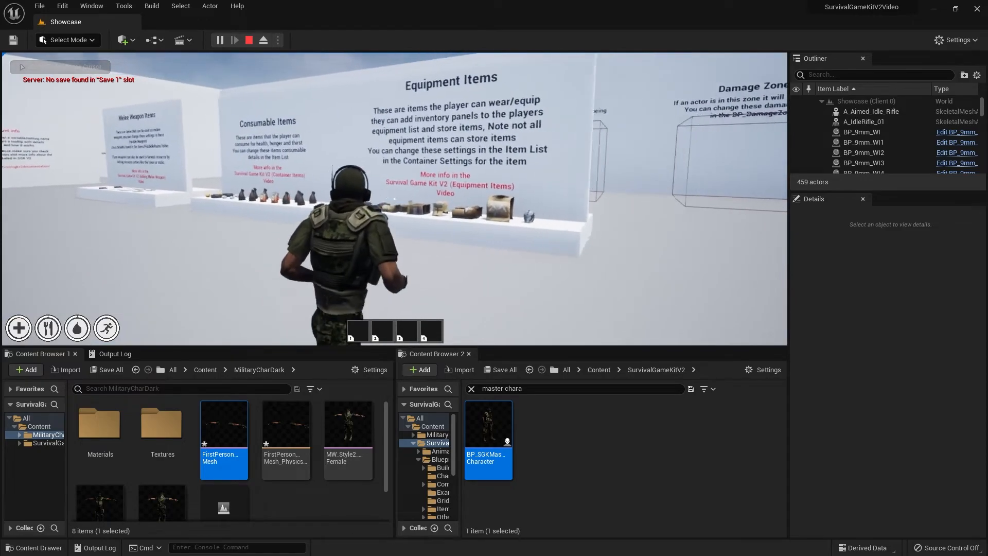
key(w)
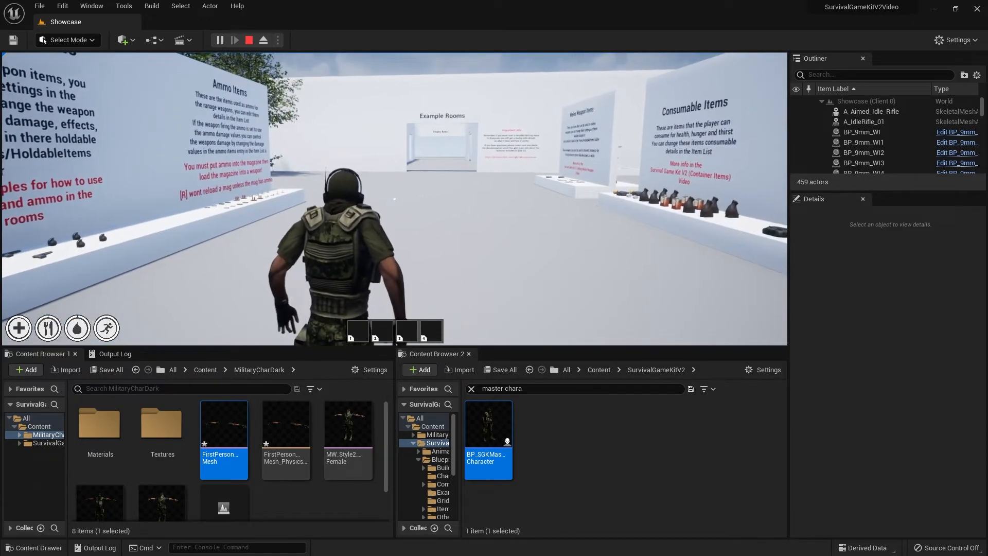
key(w)
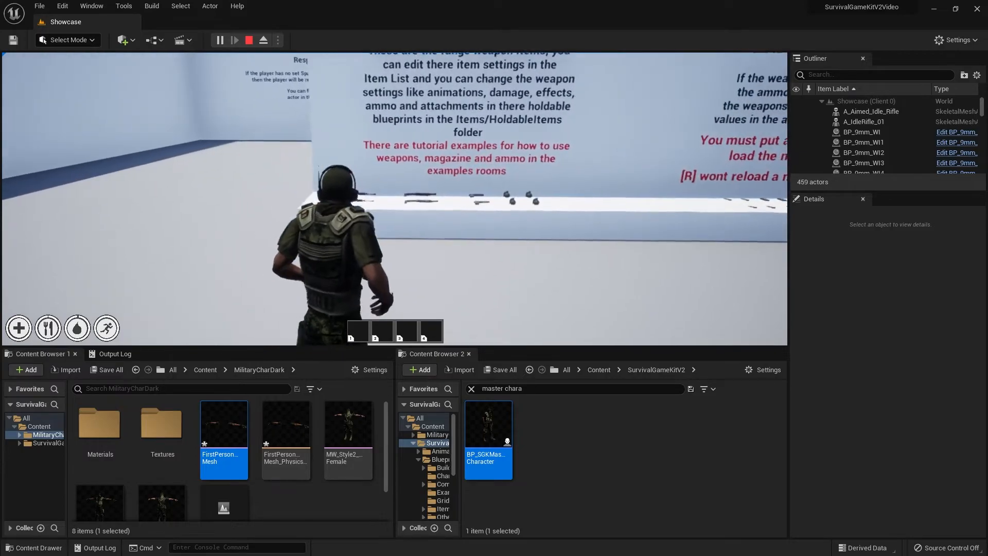
key(w)
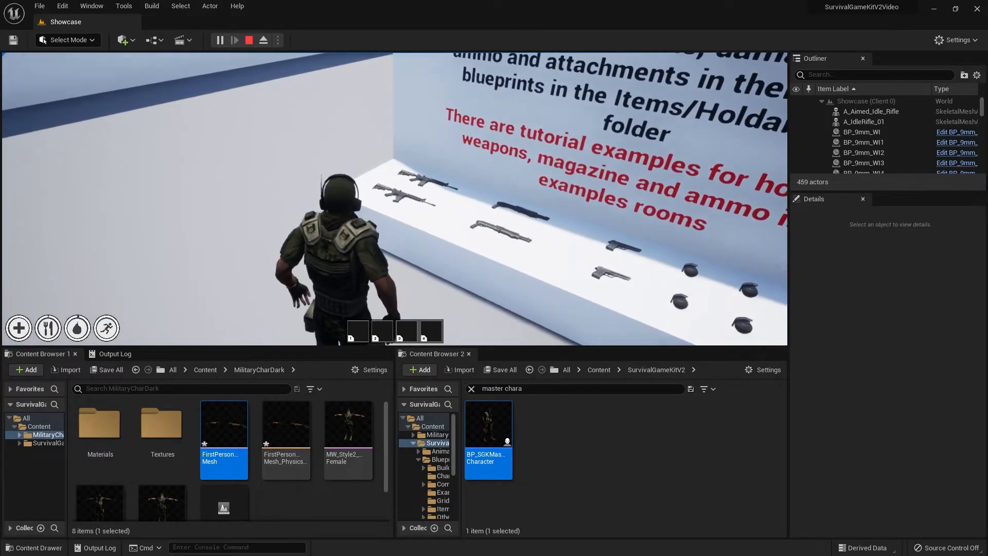
key(e)
key(1)
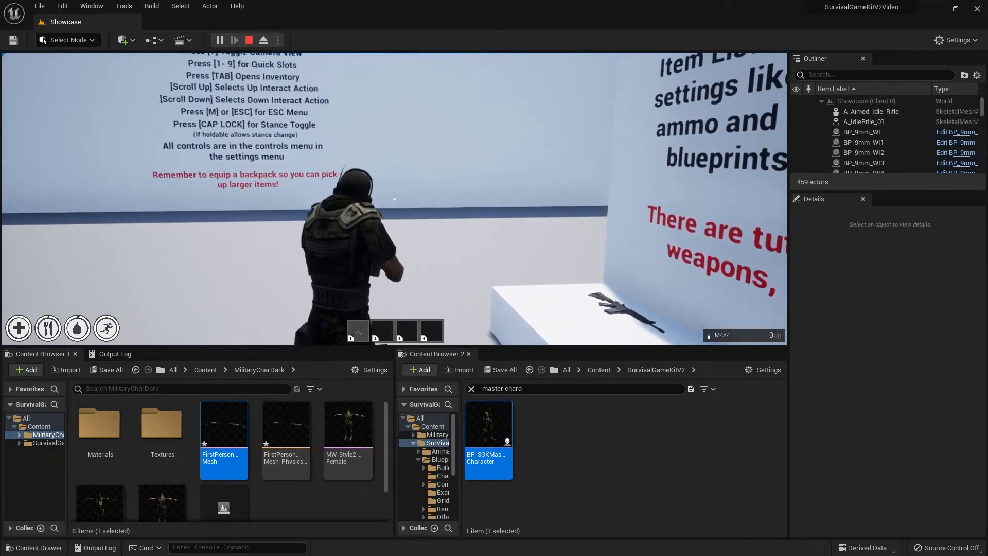
Toggle the running game to first-person view to examine the new arms holding the rifle
key(w)
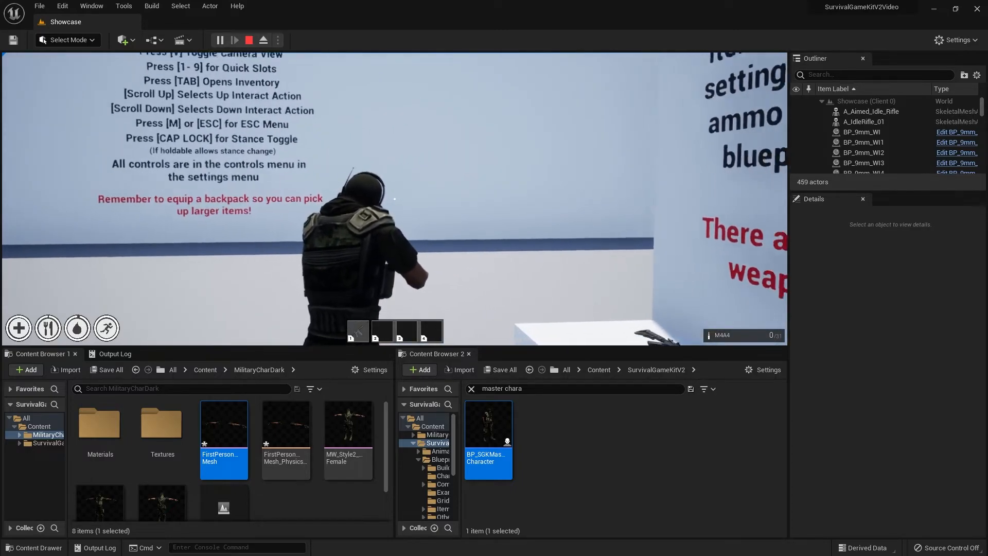
key(s)
key(v)
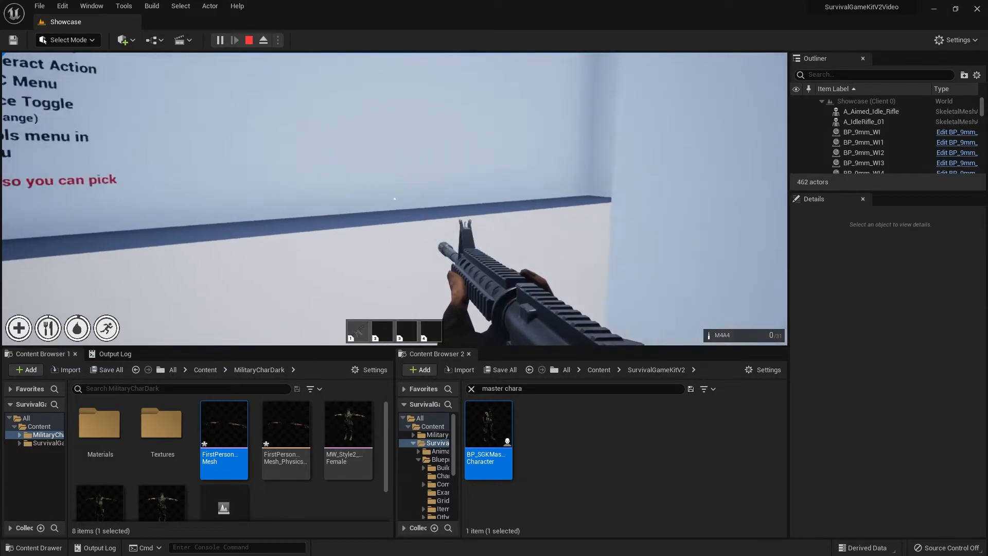
key(w)
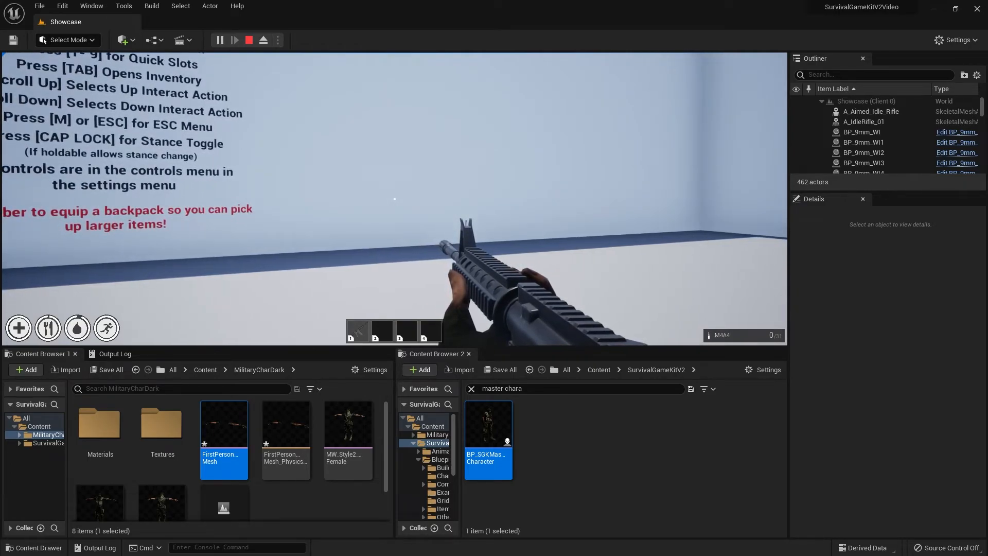
Eject from the player while the game keeps running, search the SurvivalGameKitV2 content for sk_m4a4 and open the SK_M4A4 mesh
key(F8)
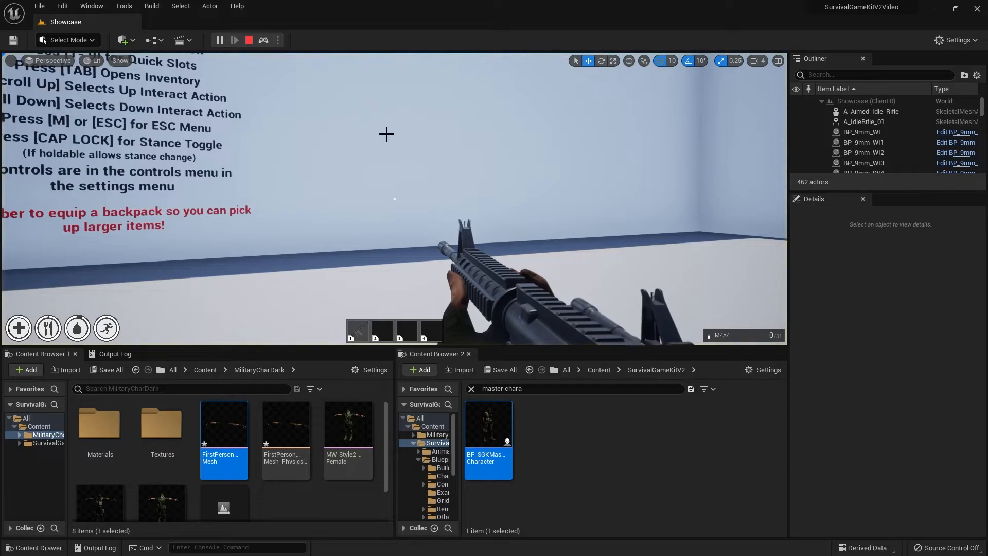
click(584, 481)
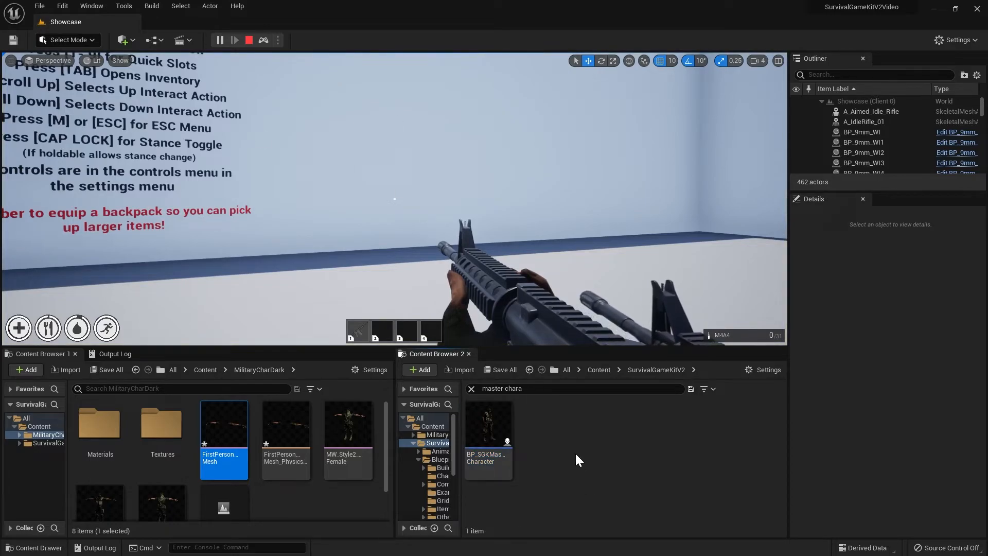
click(524, 388)
text(s)
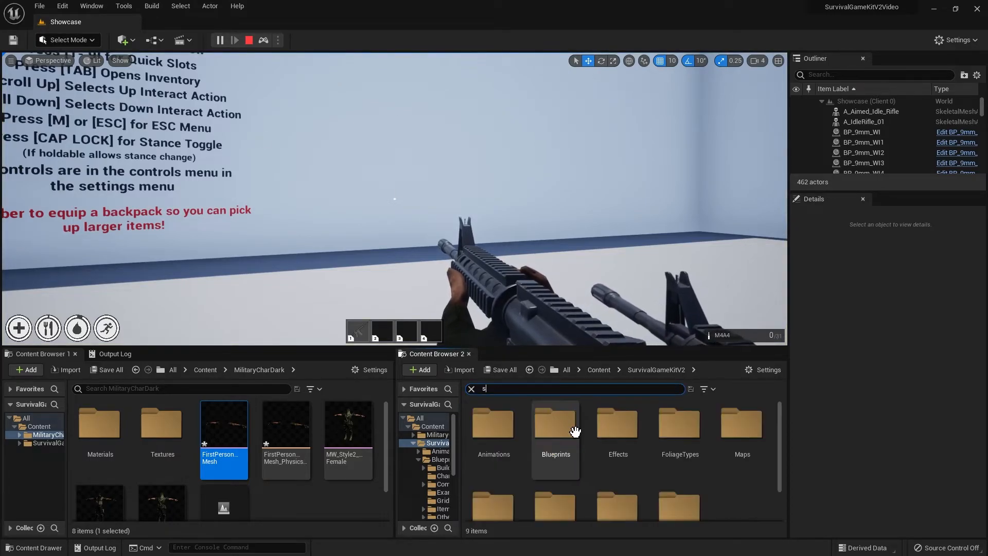
text(k_m4a4)
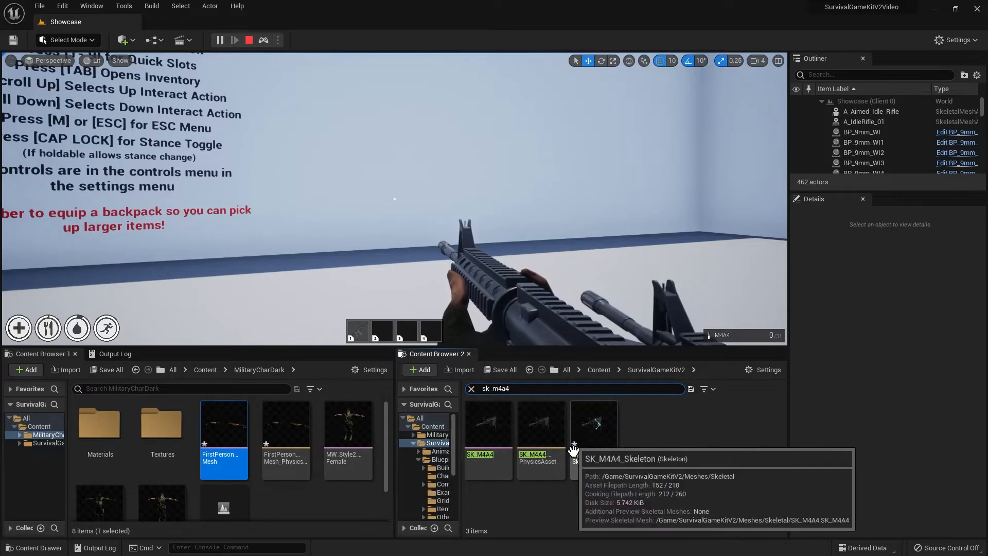
double_click(487, 421)
Move the LeftHand socket on the M4A4_Main bone to adjust the left-hand grip on the rifle, and close the mesh editor
mouse_move(286, 366)
mouse_down()
mouse_move(310, 116)
mouse_move(300, 300)
mouse_move(283, 347)
mouse_up()
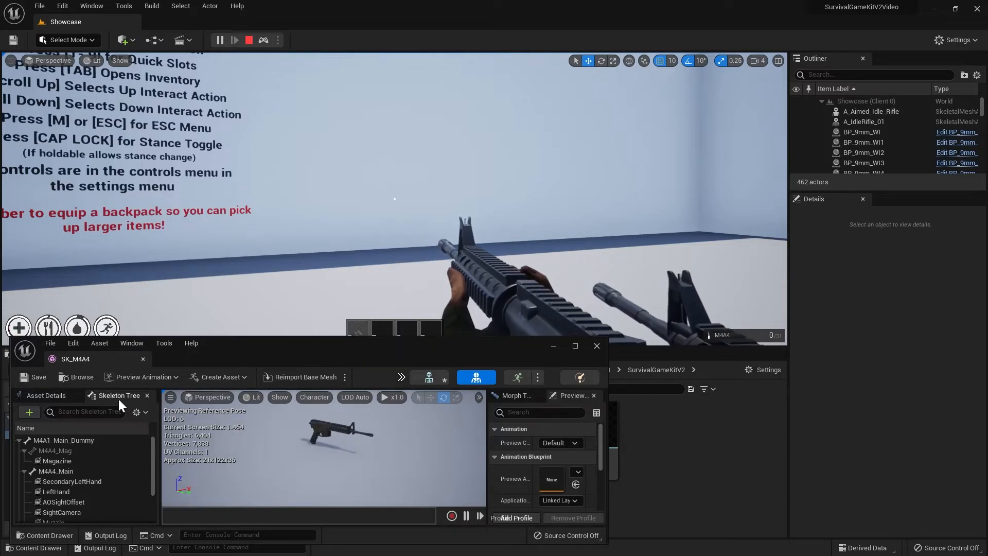
scroll(117, 469, down, 1)
click(88, 473)
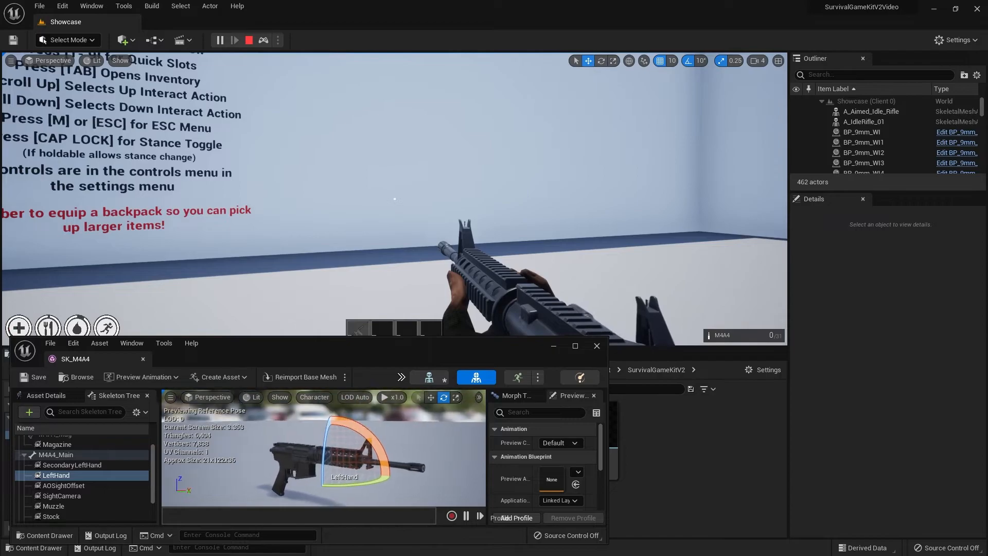
right_drag(342, 452, 341, 463)
key(w)
drag(332, 486, 331, 481)
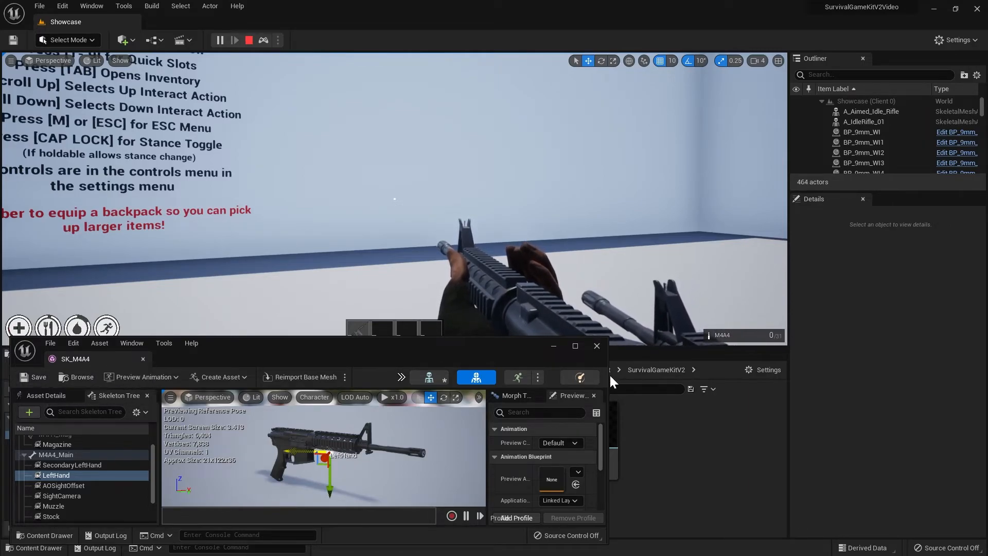
click(596, 346)
Repossess the player to check the adjusted grip in first person, and stop the play session
right_click(428, 205)
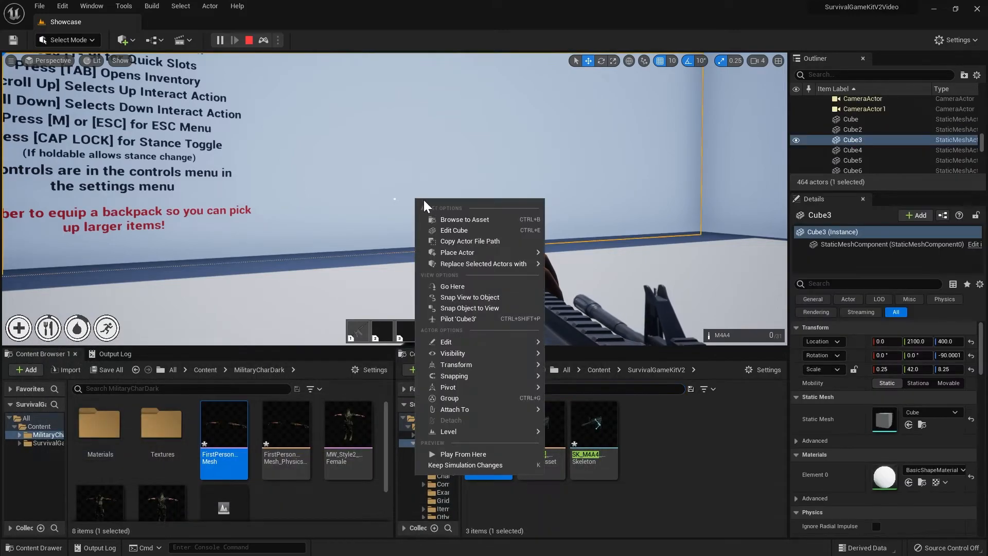
click(274, 45)
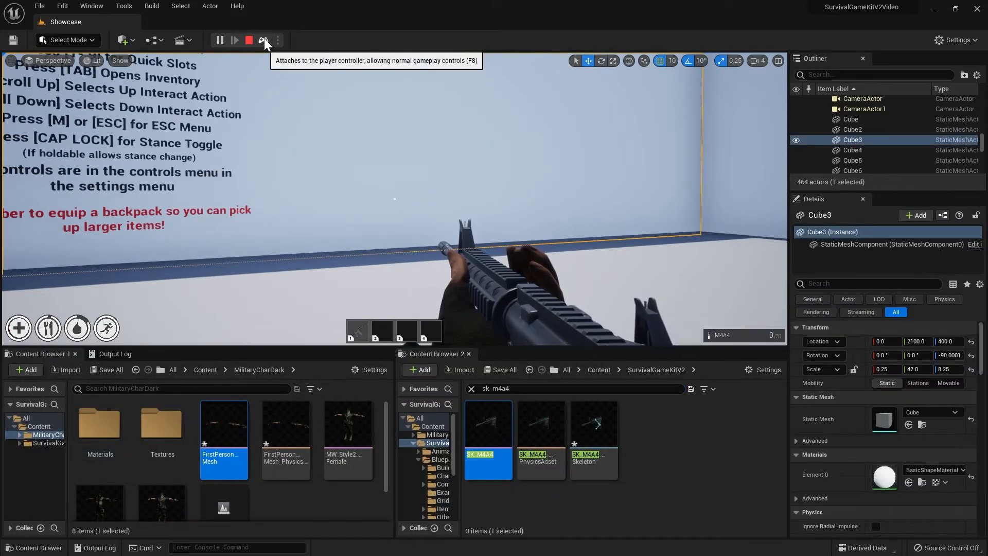
click(263, 41)
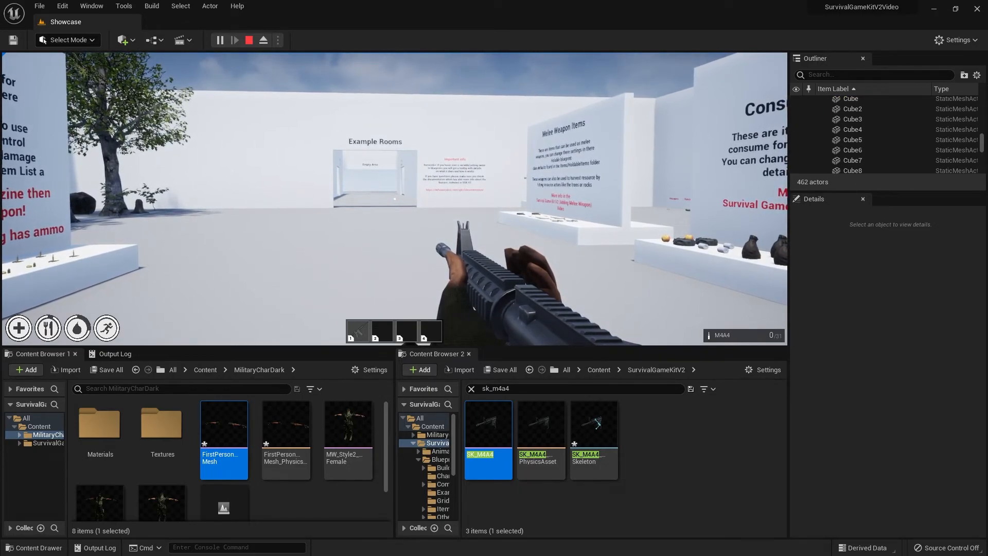
key(Escape)
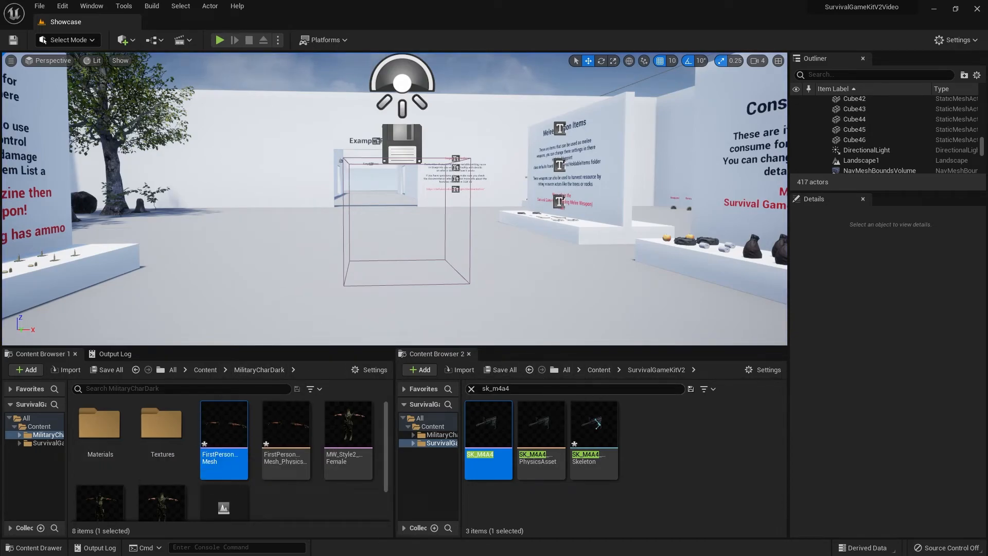
Clear the asset search, open BP_ThirdPerson_Anim from the SurvivalGameKitV2 Animations folder and dock its editor in the main window
click(470, 388)
double_click(496, 427)
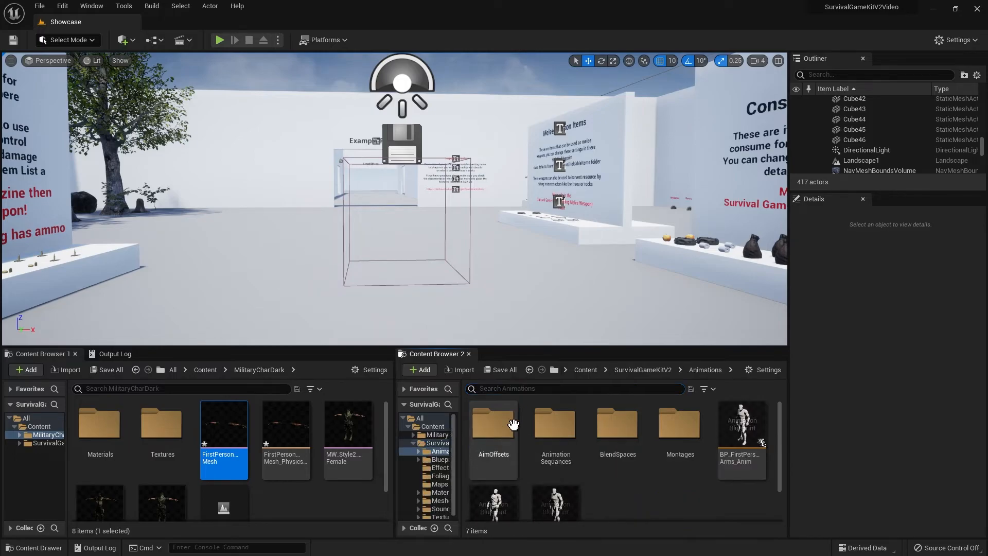
scroll(665, 484, down, 2)
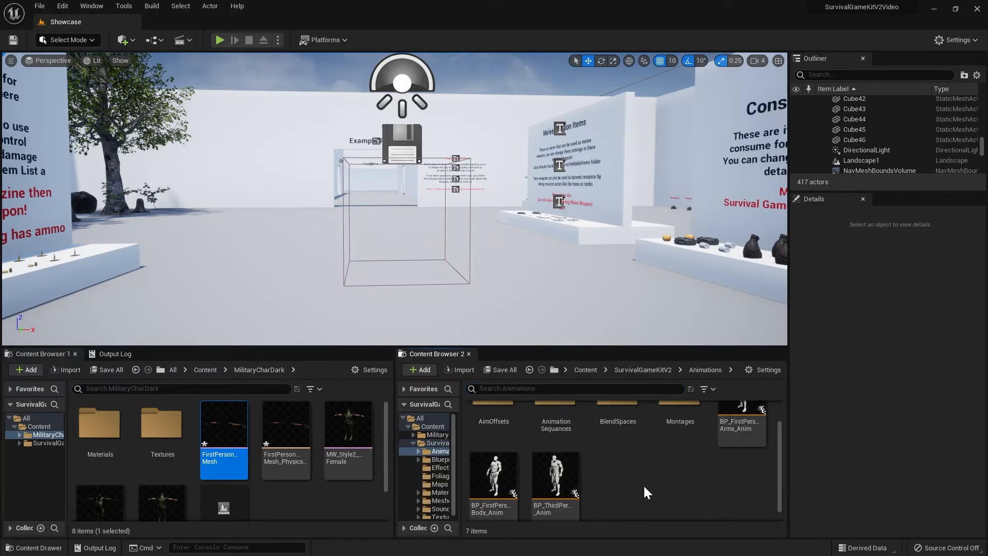
mouse_move(552, 474)
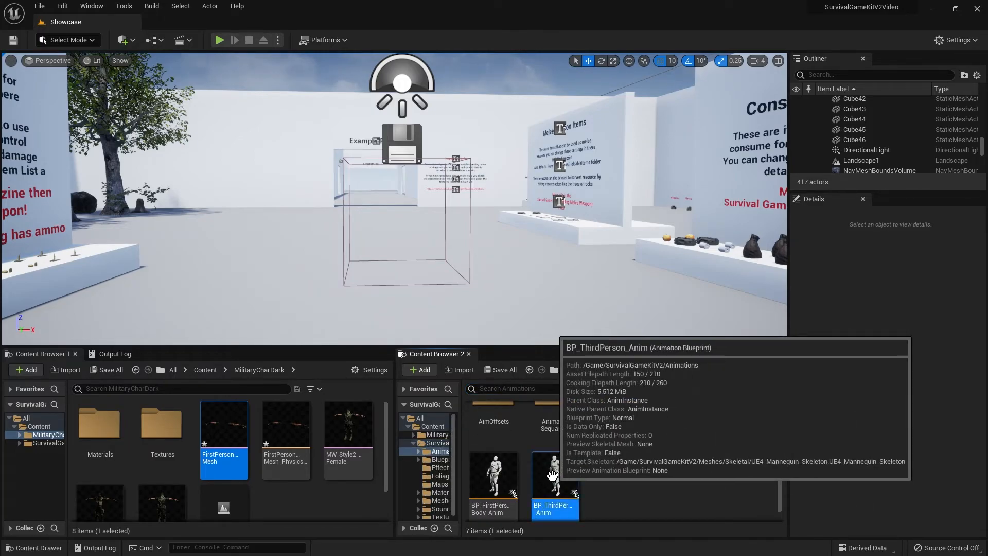
drag(95, 358, 216, 22)
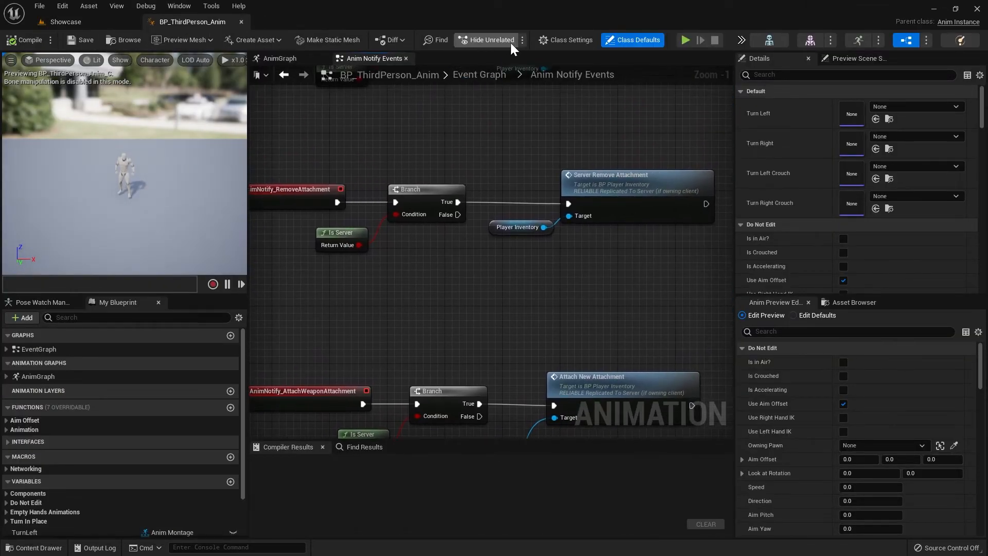
Review the Empty Hands and Turn in Place animation assignments in the class defaults of BP_ThirdPerson_Anim
scroll(781, 177, down, 8)
scroll(785, 181, down, 10)
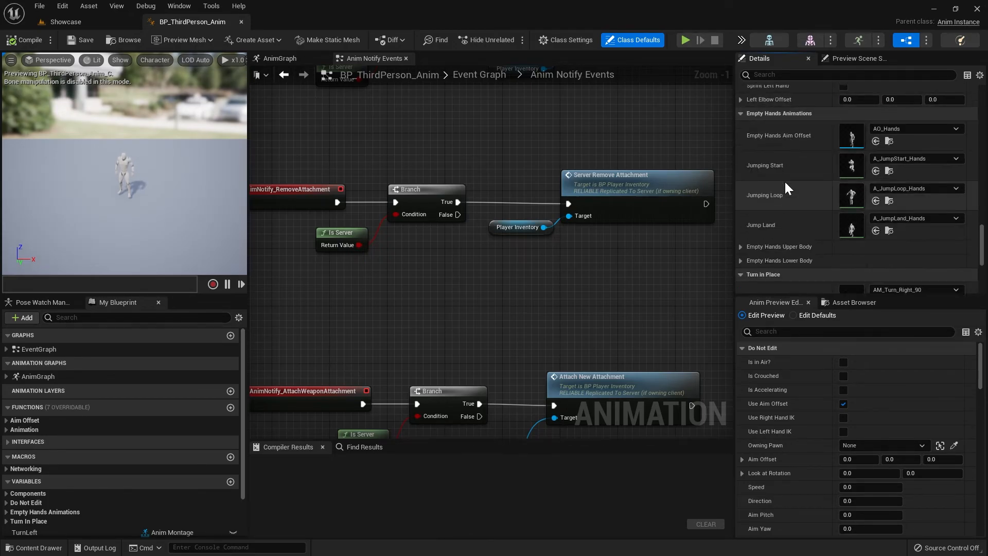
scroll(784, 180, down, 1)
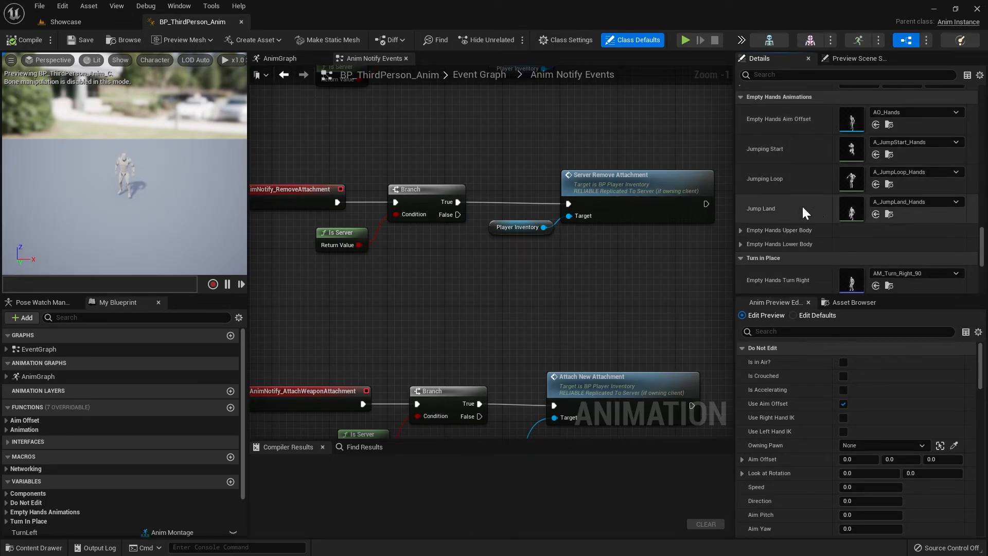
scroll(797, 214, down, 1)
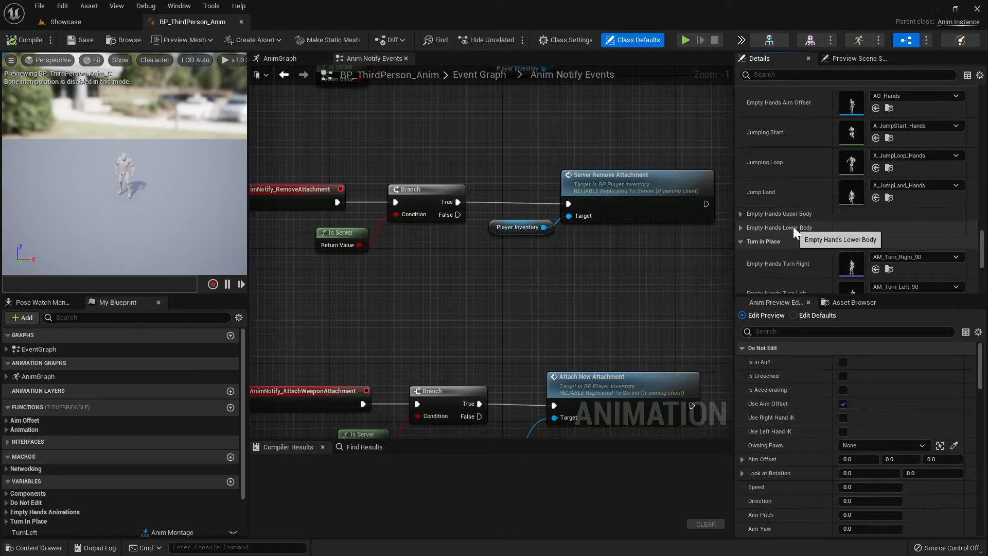
scroll(793, 227, down, 3)
scroll(821, 267, down, 1)
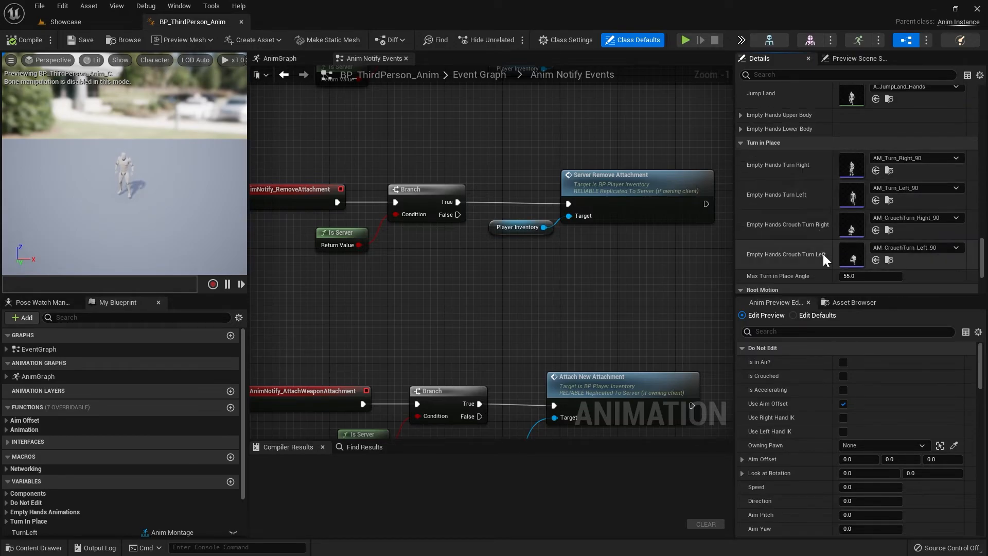
Return to the Showcase level and open BP_Axe from the HoldableItems folder under SurvivalGameKitV2 Blueprints, Items
click(64, 22)
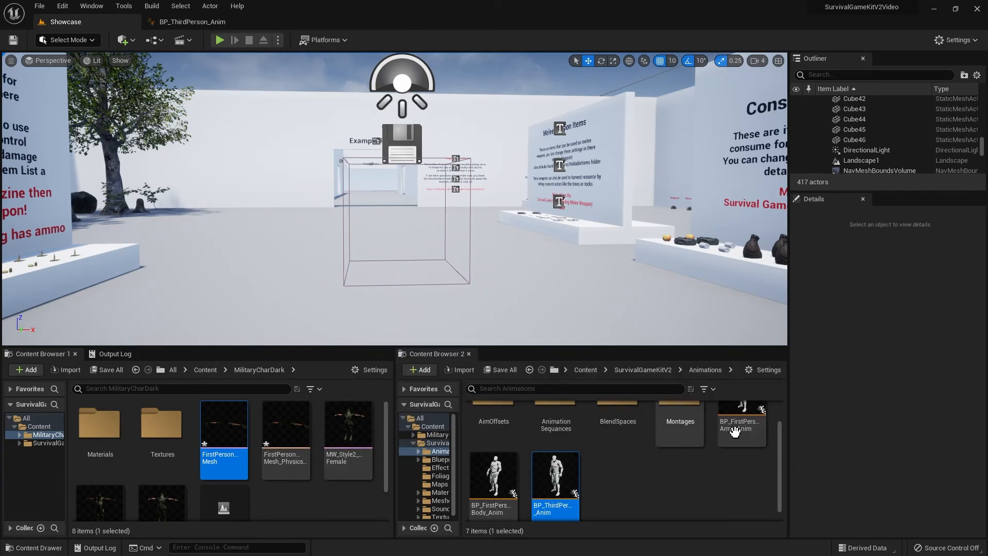
scroll(672, 479, up, 1)
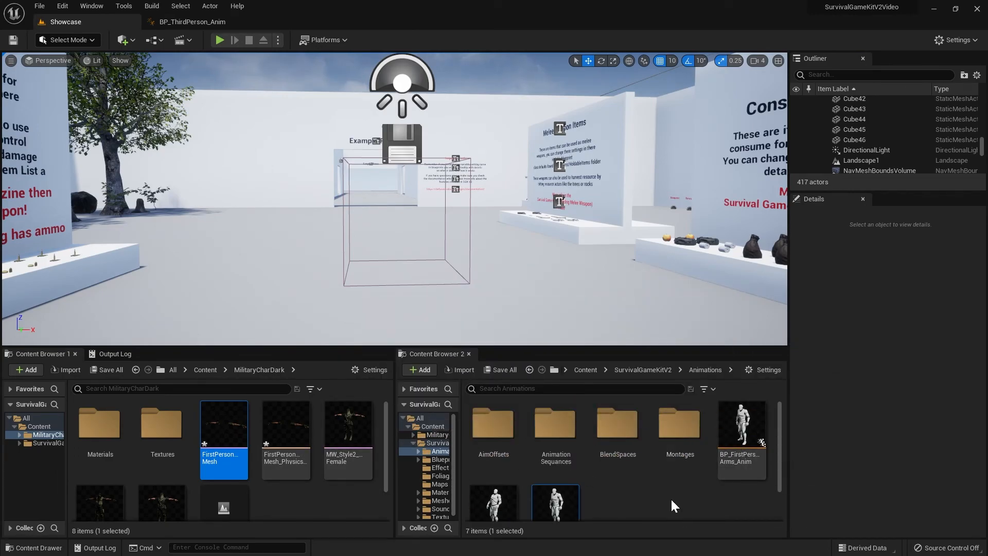
click(653, 372)
scroll(722, 488, down, 1)
scroll(718, 483, up, 1)
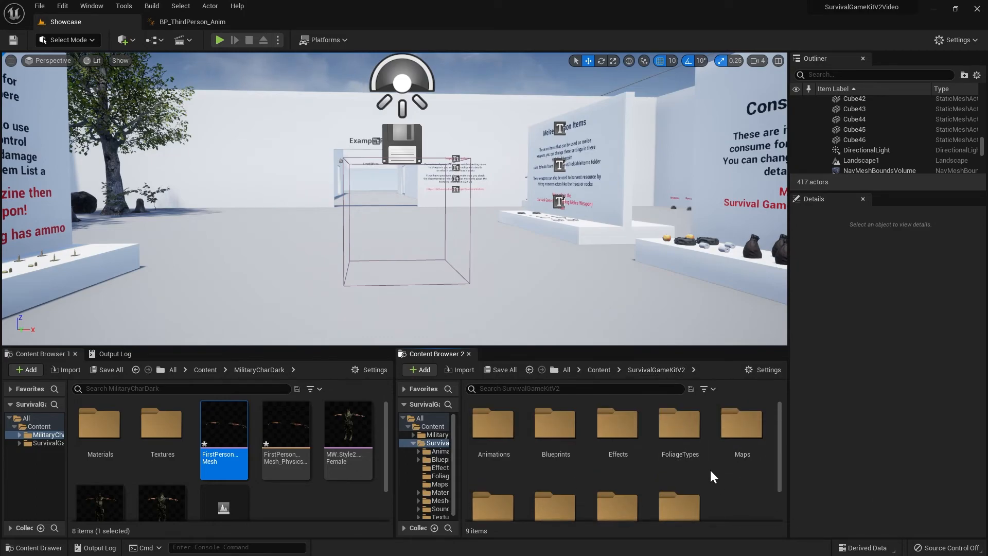
double_click(550, 425)
scroll(655, 455, down, 1)
double_click(499, 486)
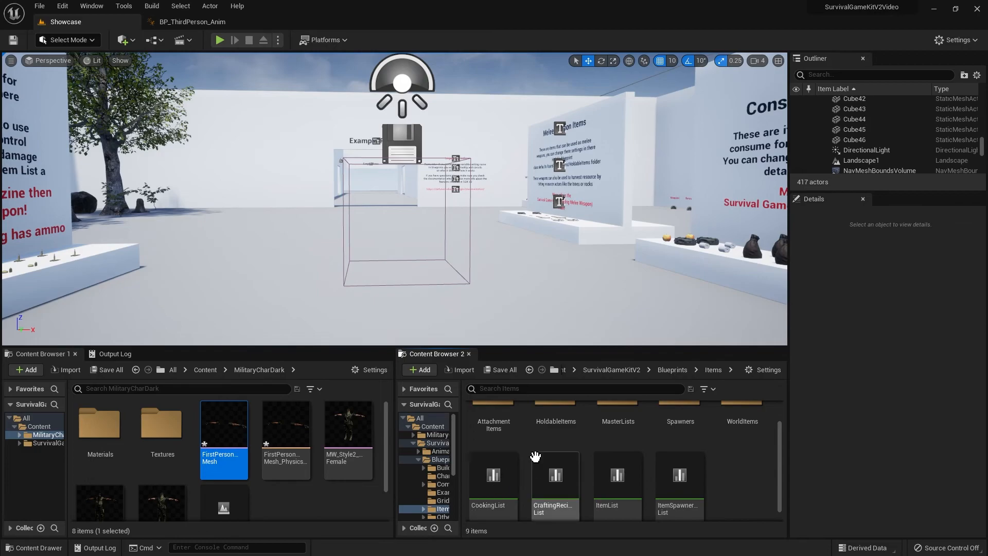
double_click(538, 463)
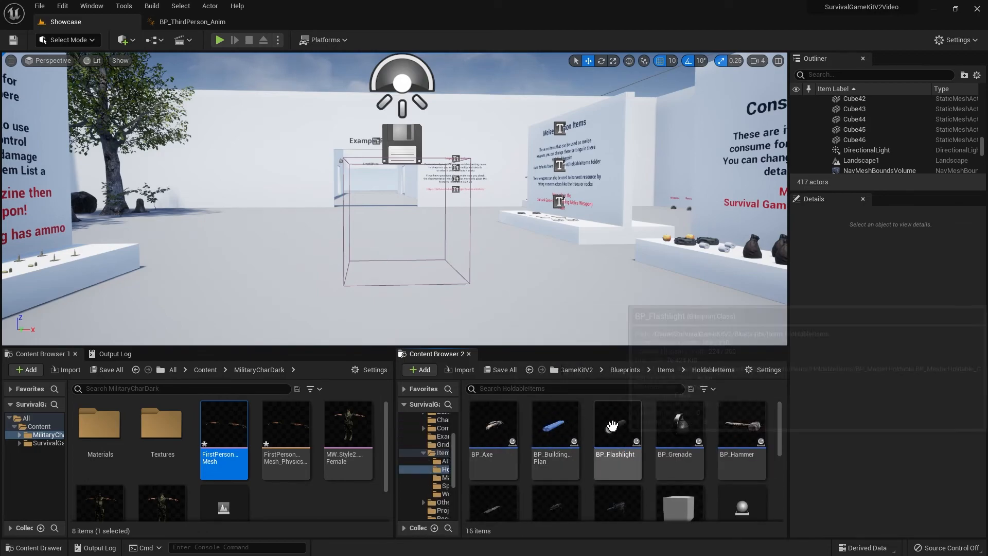
double_click(482, 414)
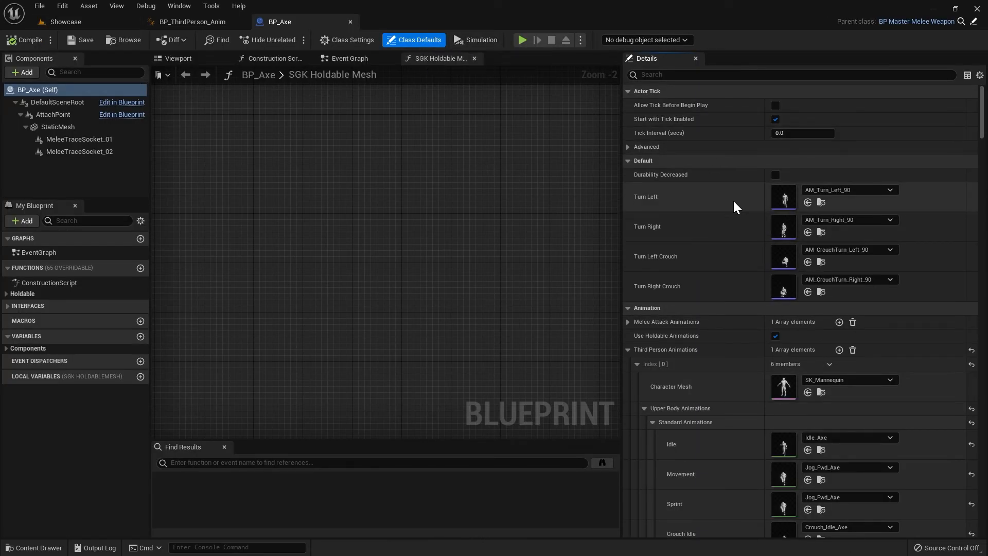
Examine the third-person and first-person arms animation settings and their character meshes in BP_Axe's class defaults
scroll(723, 270, down, 3)
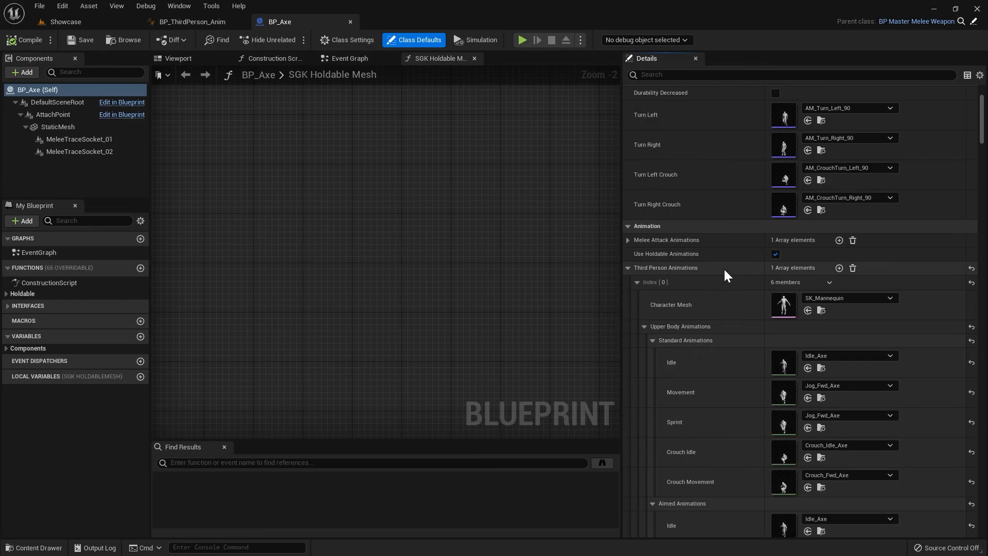
scroll(718, 278, down, 3)
scroll(742, 298, down, 10)
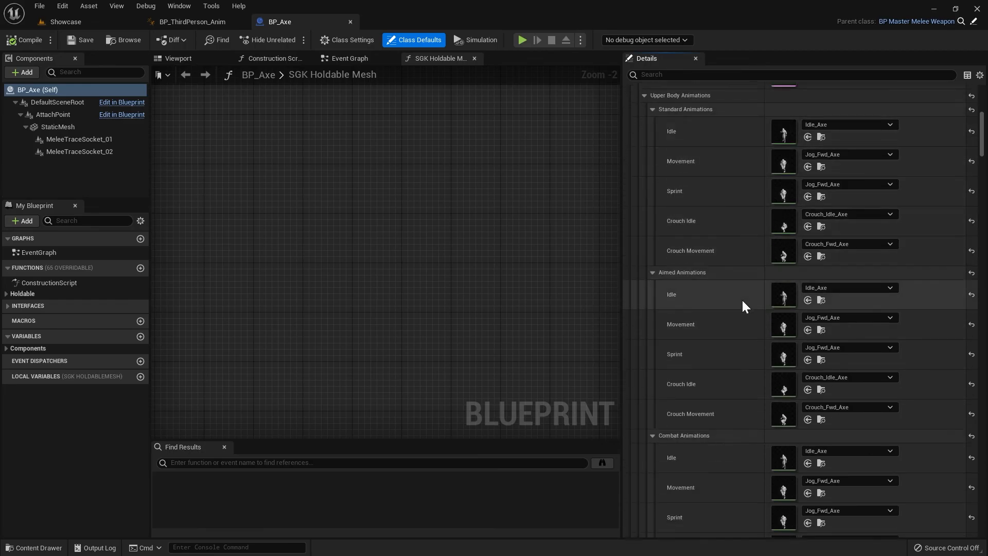
scroll(741, 463, down, 3)
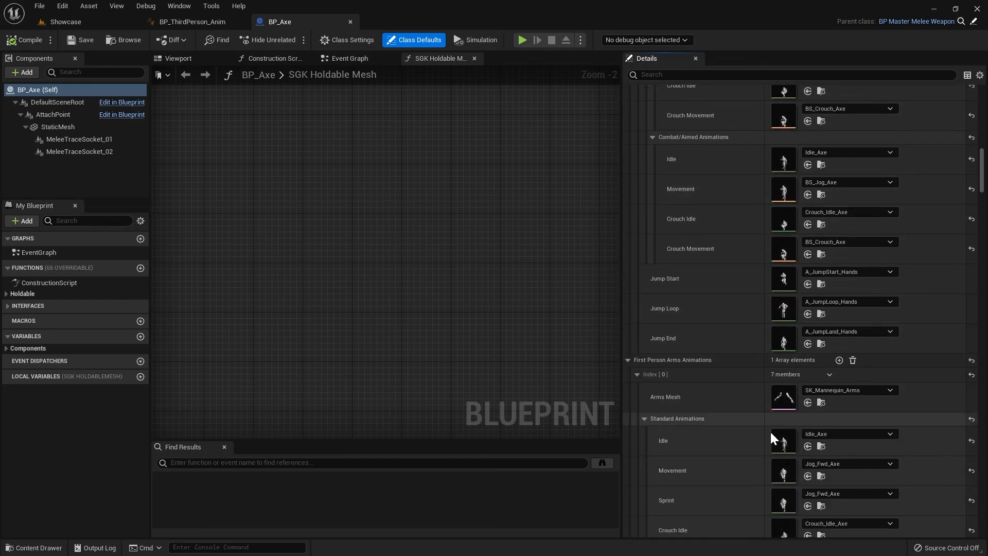